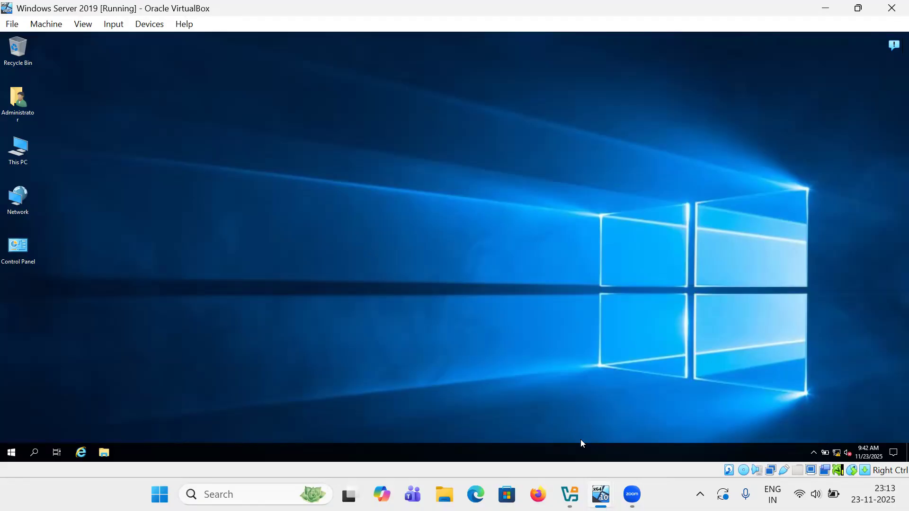
- Look at the Windows 10 virtual machine's desktop and return to the Windows Server 2019 machine
mouse_move(600, 494)
left_click(501, 426)
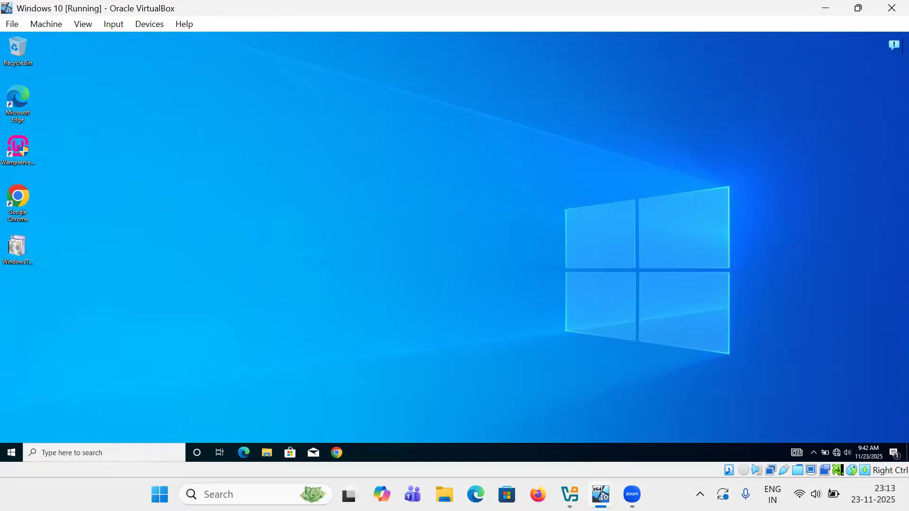
mouse_move(600, 494)
left_click(647, 411)
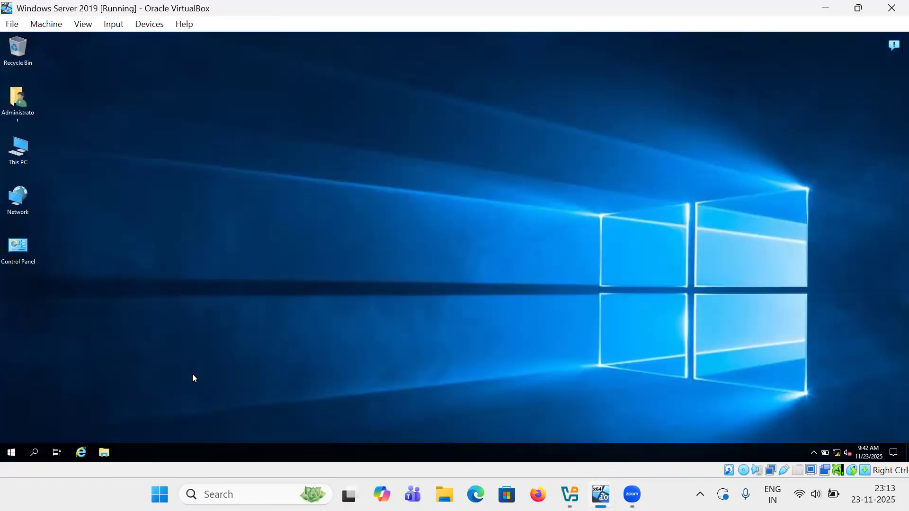
- Launch Server Manager and open Active Directory Users and Computers for the AD DS server
left_click(3, 437)
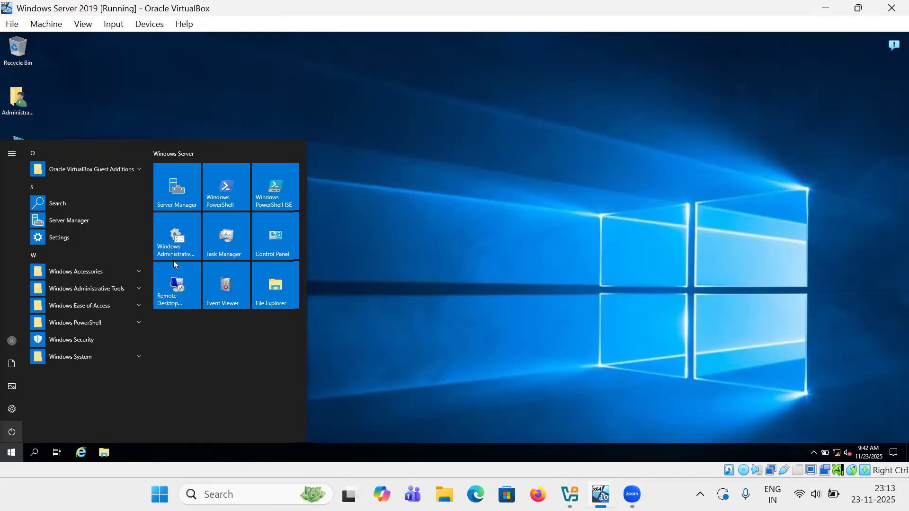
left_click(177, 188)
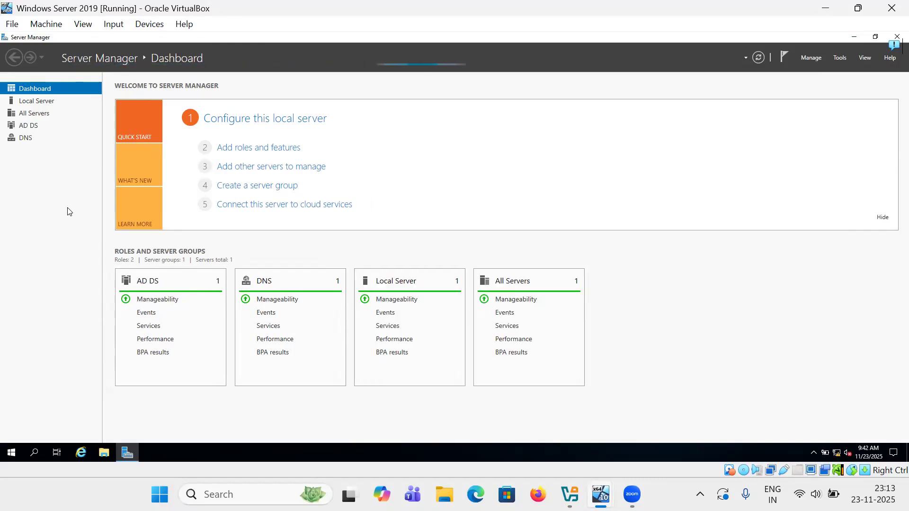
left_click(28, 125)
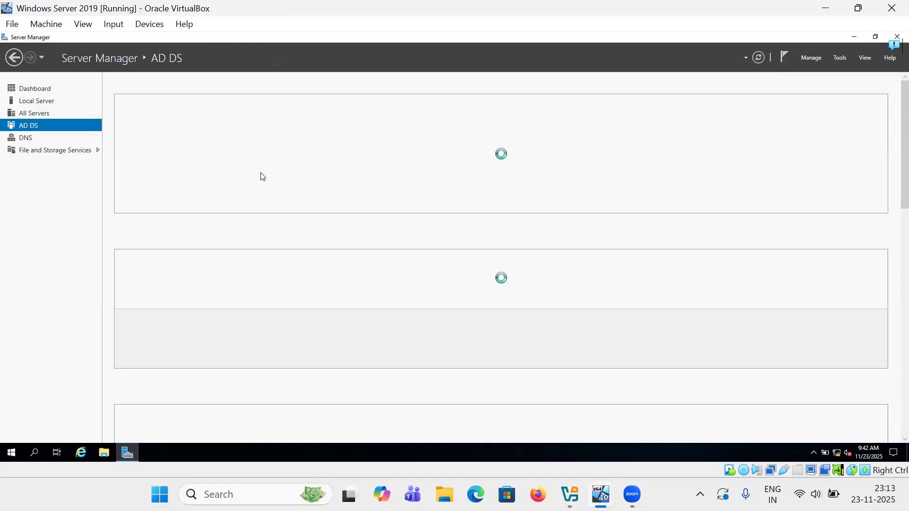
right_click(301, 143)
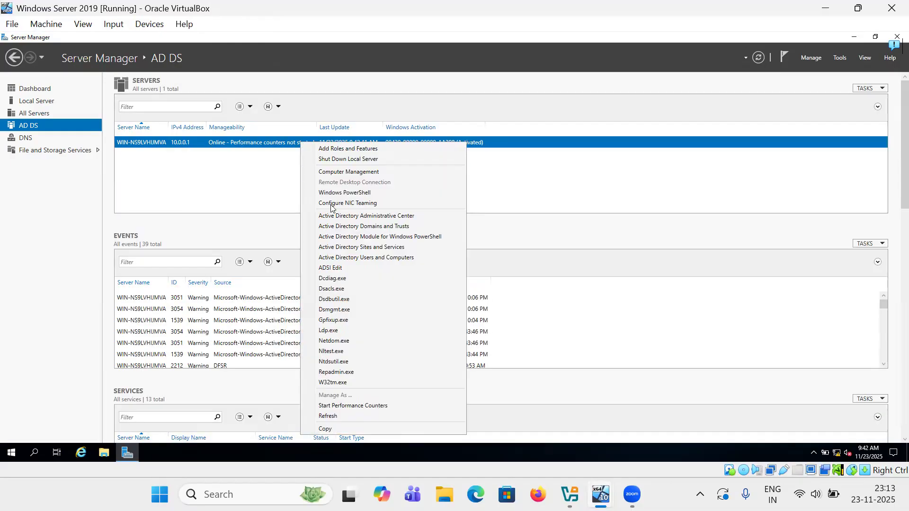
left_click(339, 256)
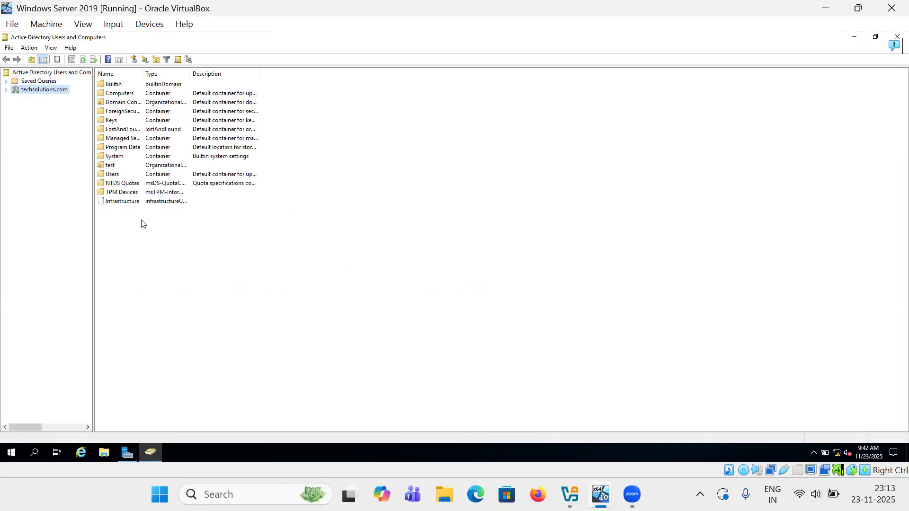
- Expand the techsolutions.com domain and turn off the Advanced Features view
double_click(39, 90)
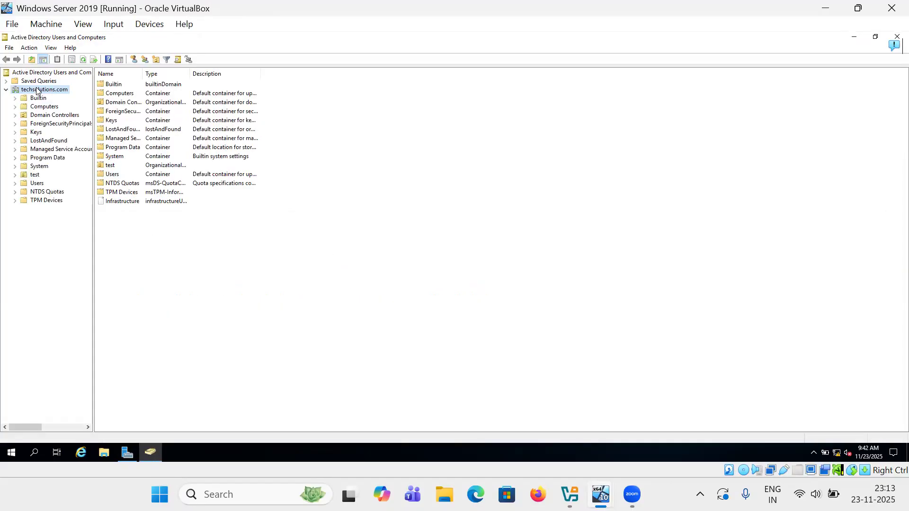
left_click(37, 183)
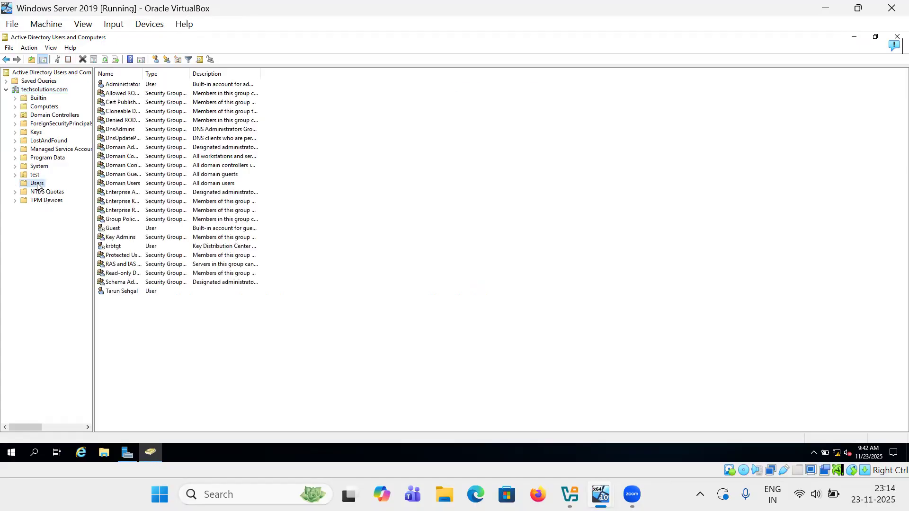
left_click(51, 48)
left_click(70, 128)
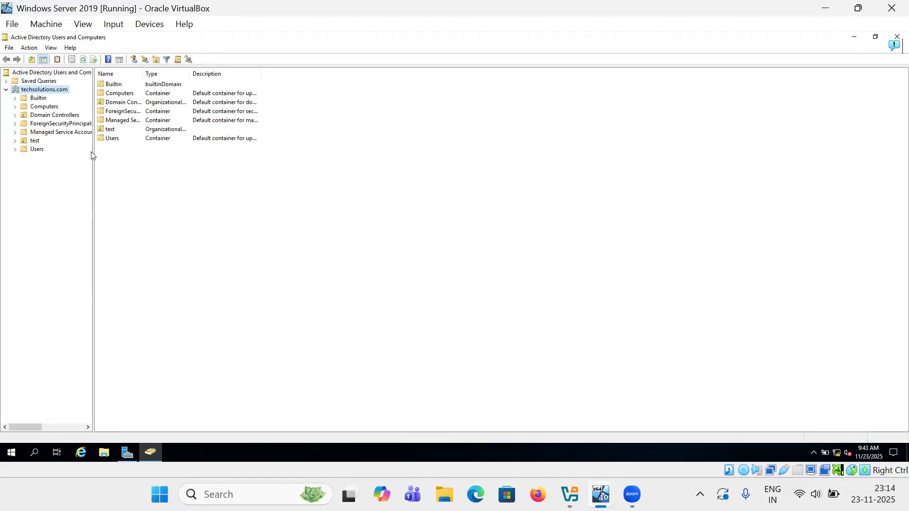
- Examine the Users container and the test organizational unit, including which new object types the Users container offers
double_click(112, 139)
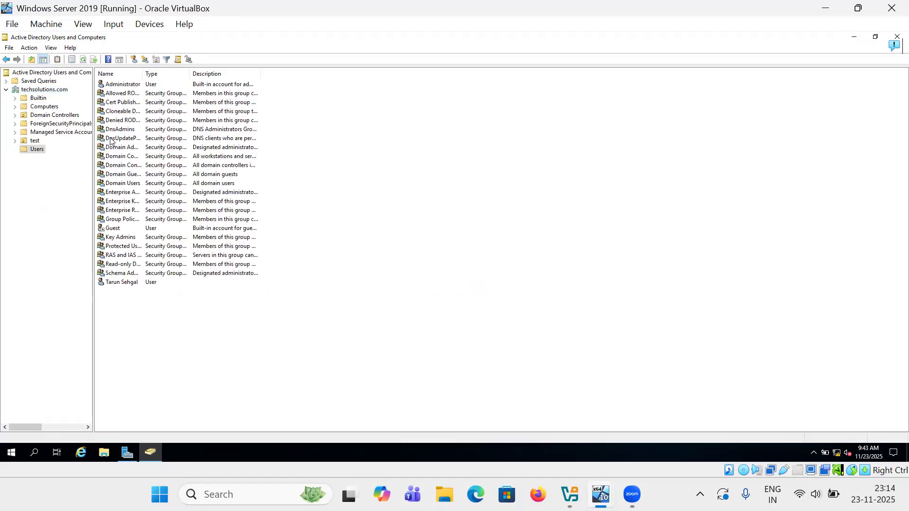
left_click(118, 285)
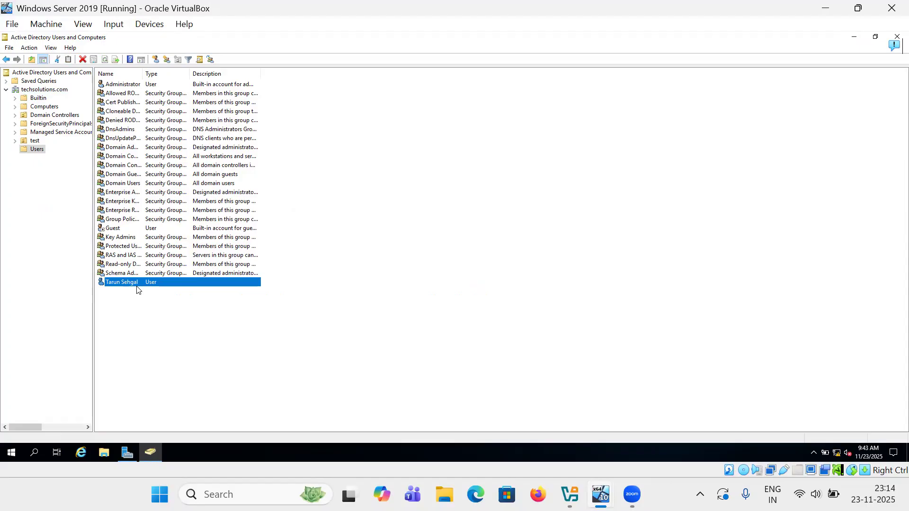
left_click(34, 141)
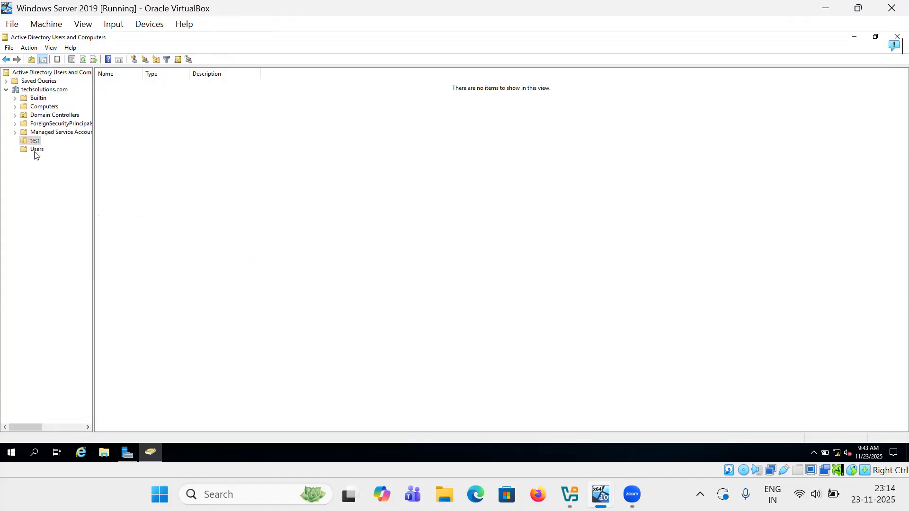
left_click(36, 149)
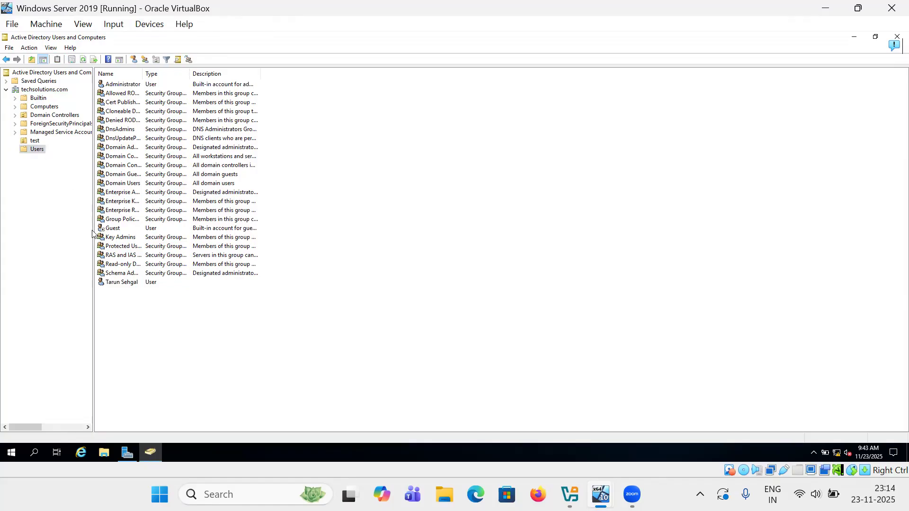
right_click(224, 328)
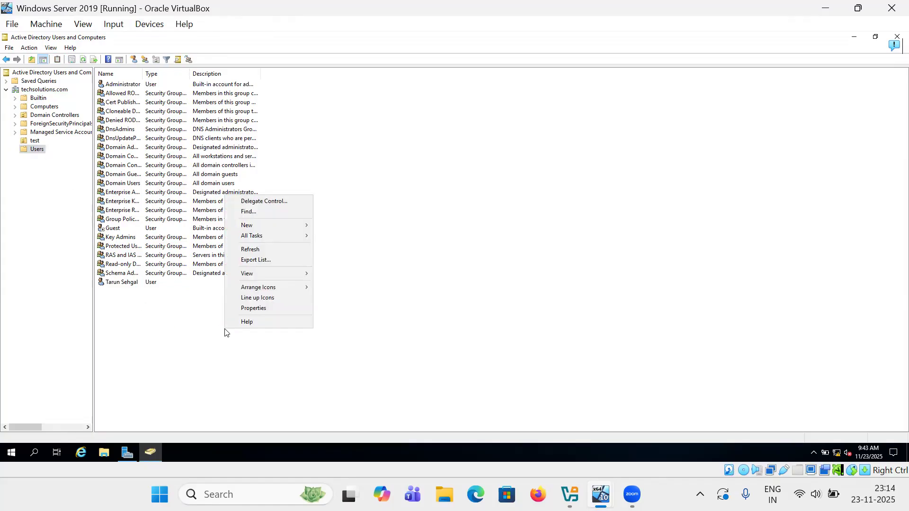
mouse_move(252, 225)
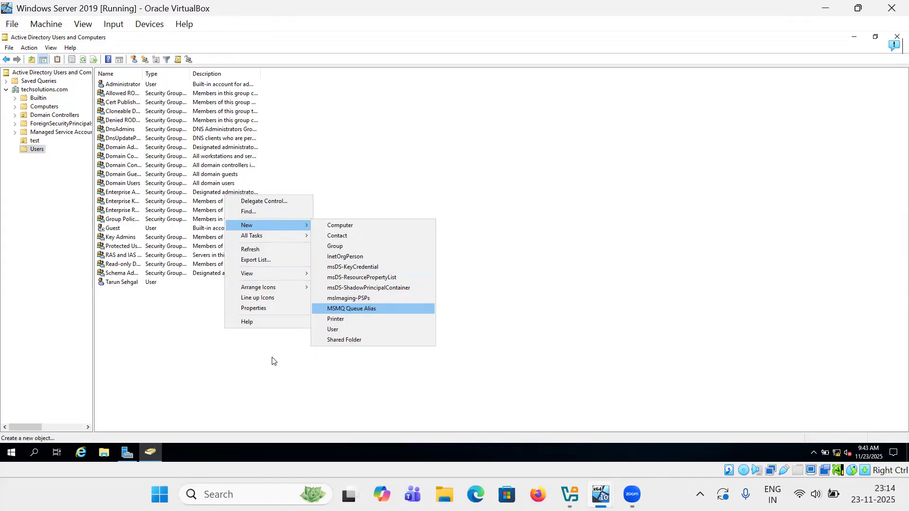
left_click(216, 371)
right_click(240, 373)
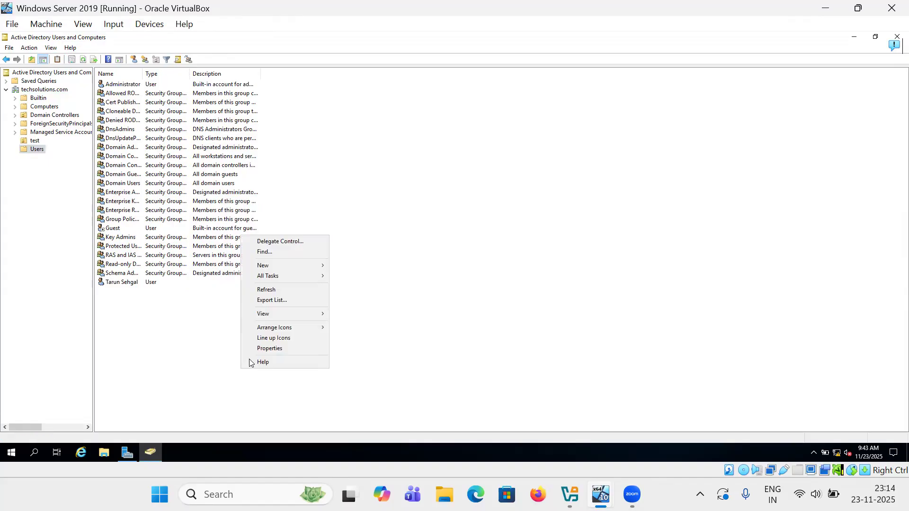
mouse_move(272, 268)
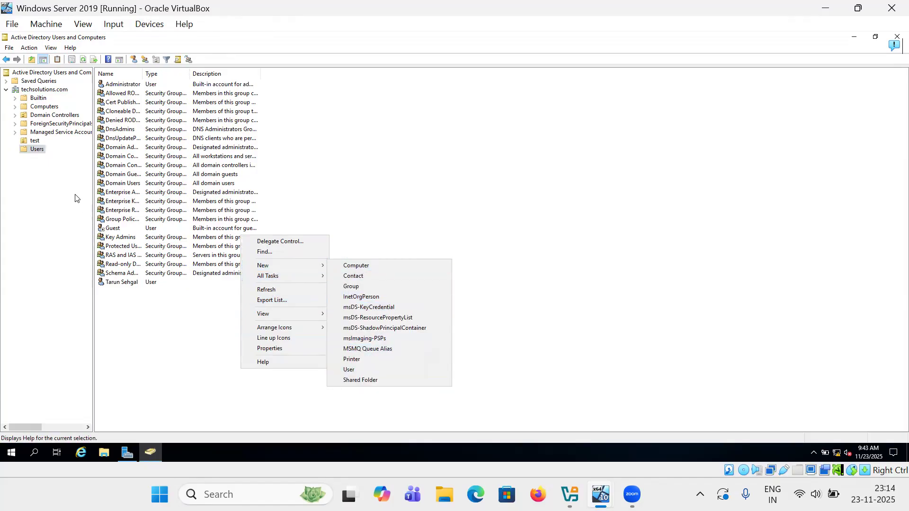
left_click(29, 91)
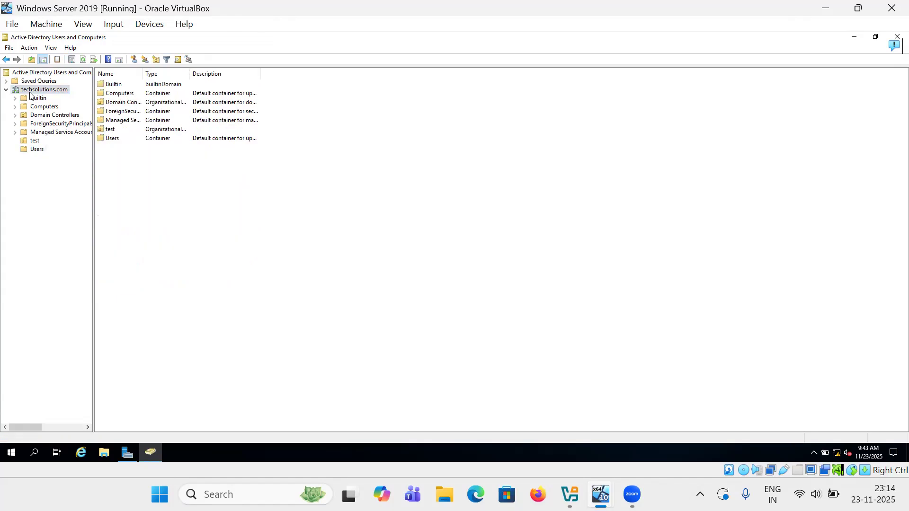
right_click(30, 93)
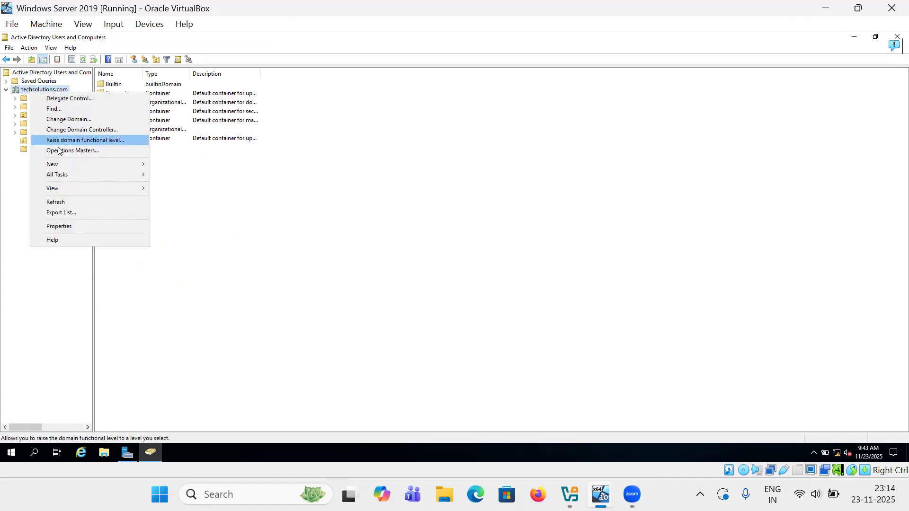
mouse_move(58, 167)
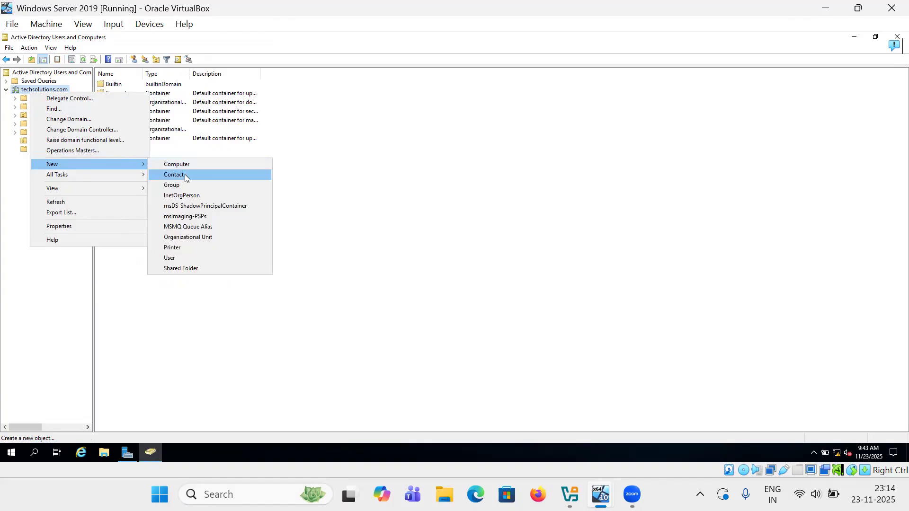
left_click(194, 239)
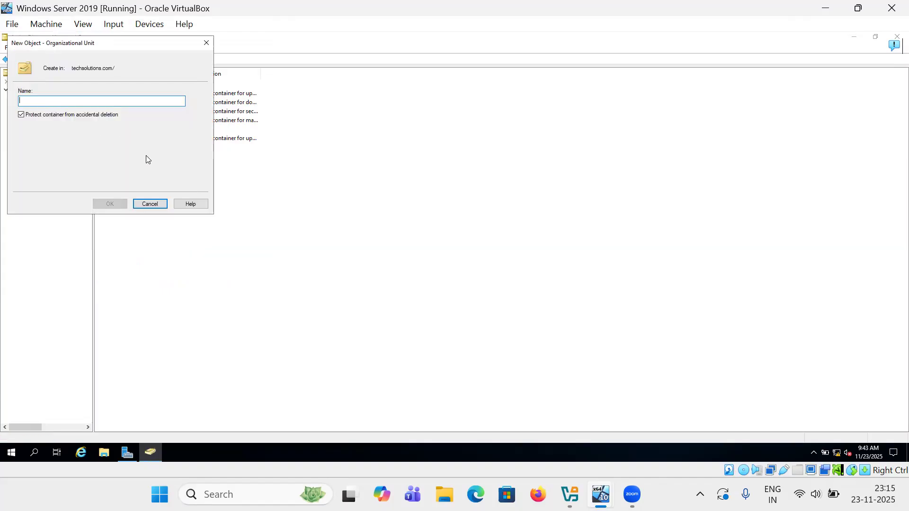
left_click(150, 202)
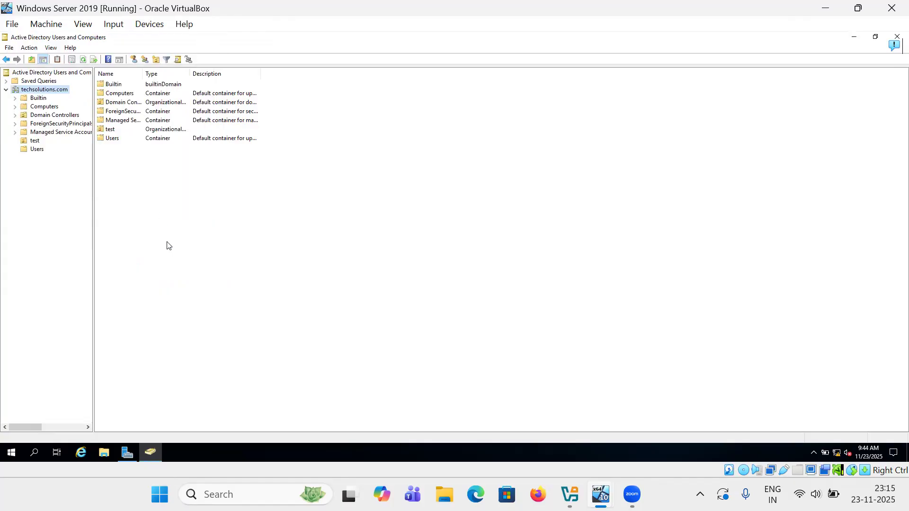
- Start the Delegation of Control Wizard for the test organizational unit and add the non-built-in user from the Users container as delegate
left_click(37, 150)
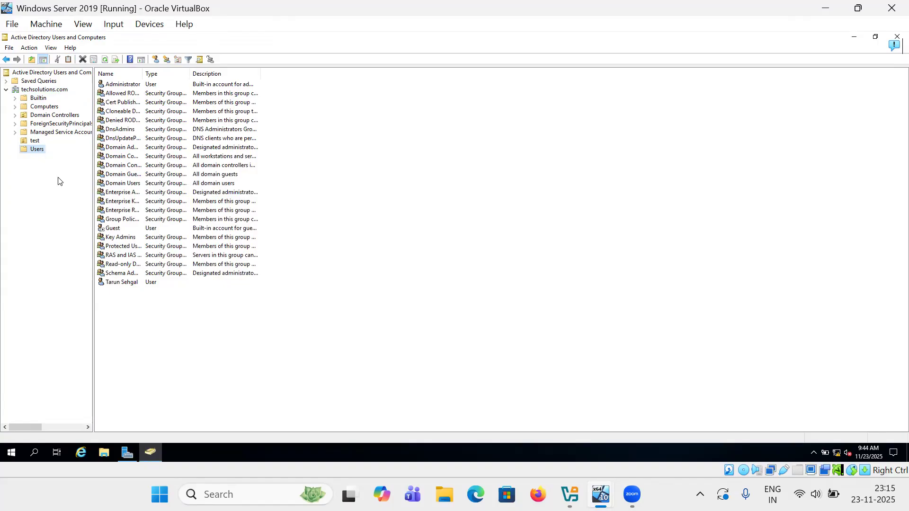
left_click(35, 142)
right_click(36, 143)
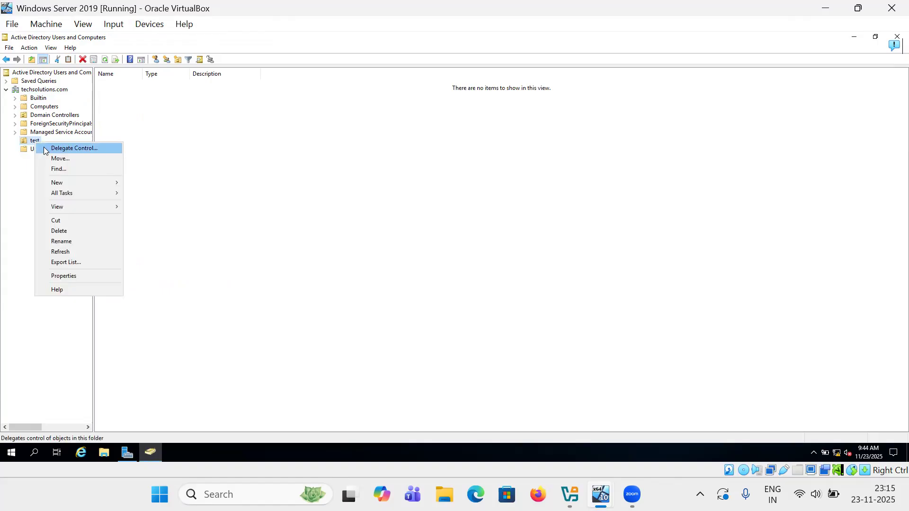
left_click(46, 149)
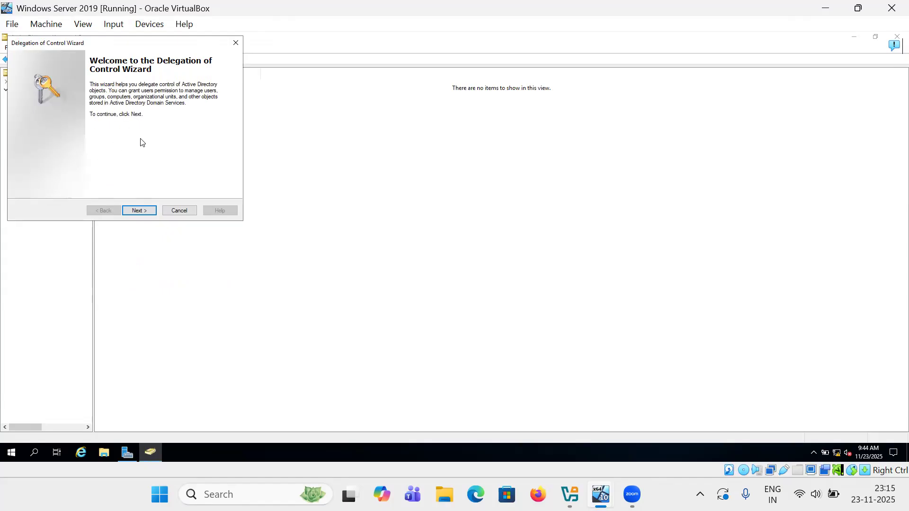
left_click(137, 210)
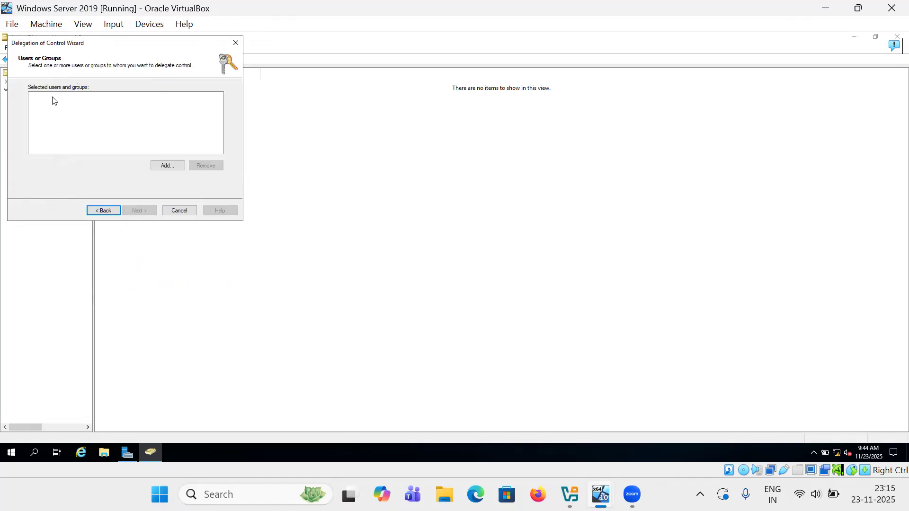
left_click(165, 165)
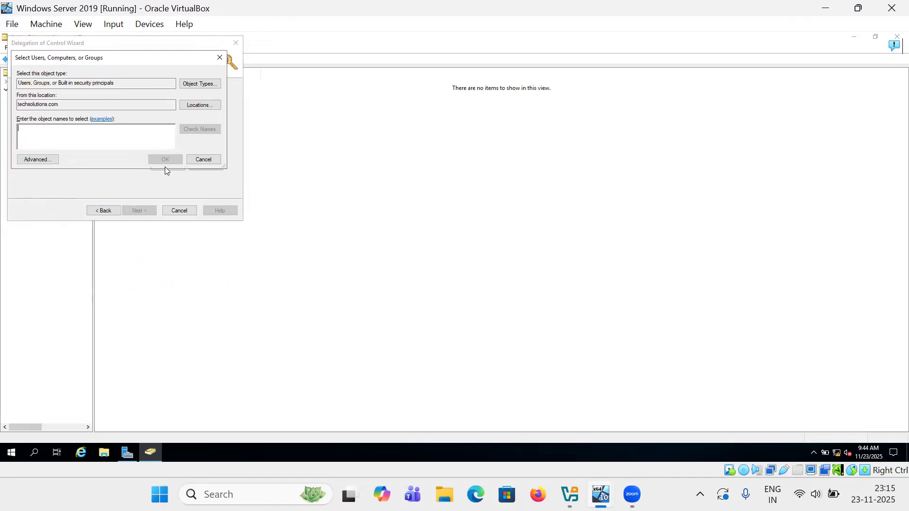
type("tar")
key("Return")
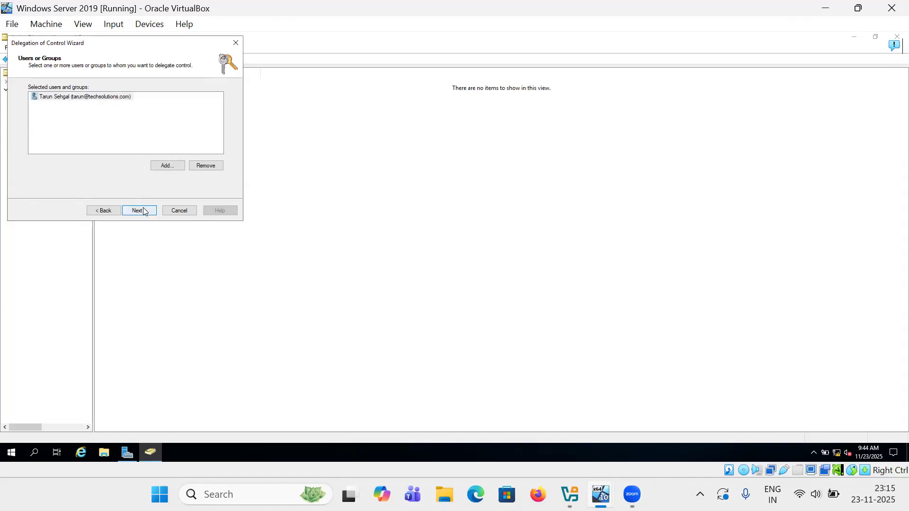
- Delegate the common task "Create, delete, and manage user accounts" and finish the wizard
left_click(144, 211)
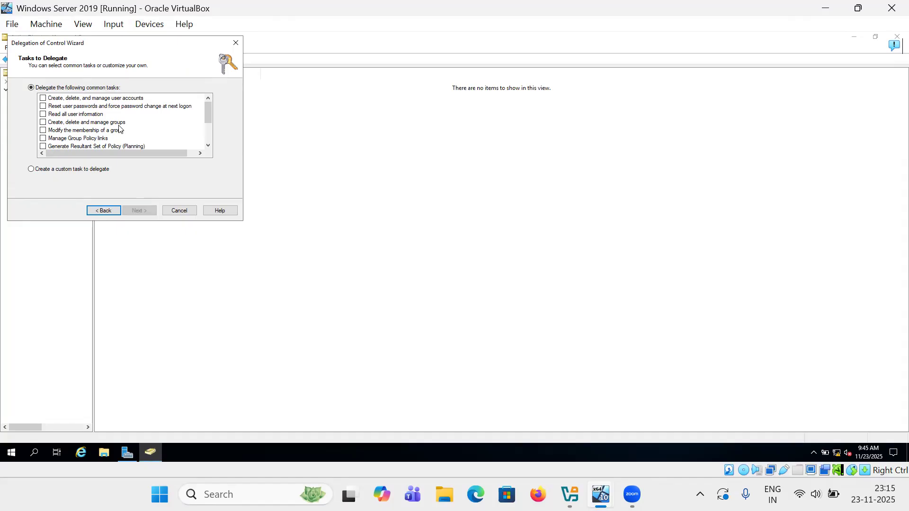
left_click(42, 98)
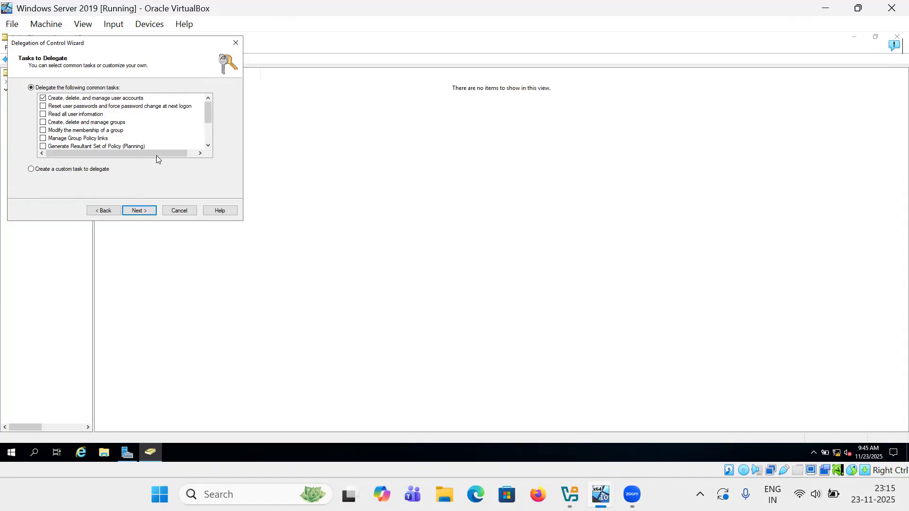
left_click(139, 212)
left_click(138, 211)
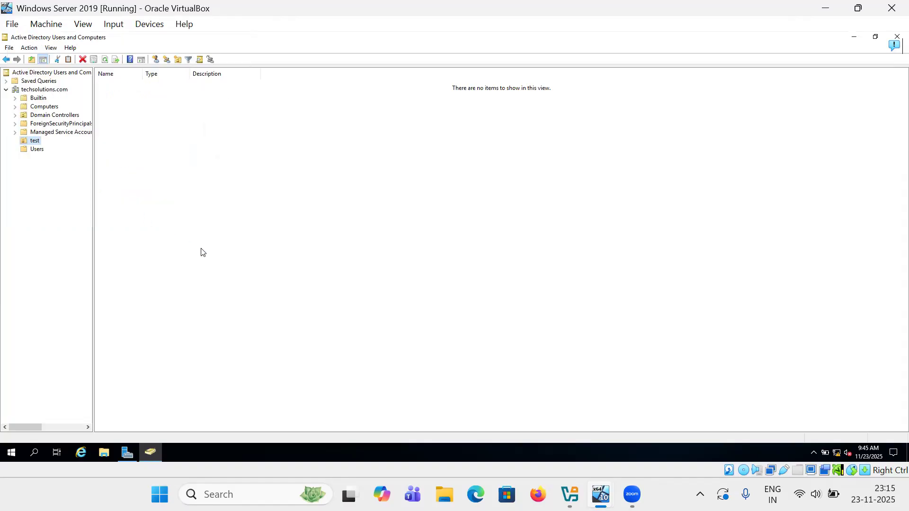
- Minimize Active Directory Users and Computers and Server Manager, and switch to the Windows 10 virtual machine
left_click(854, 37)
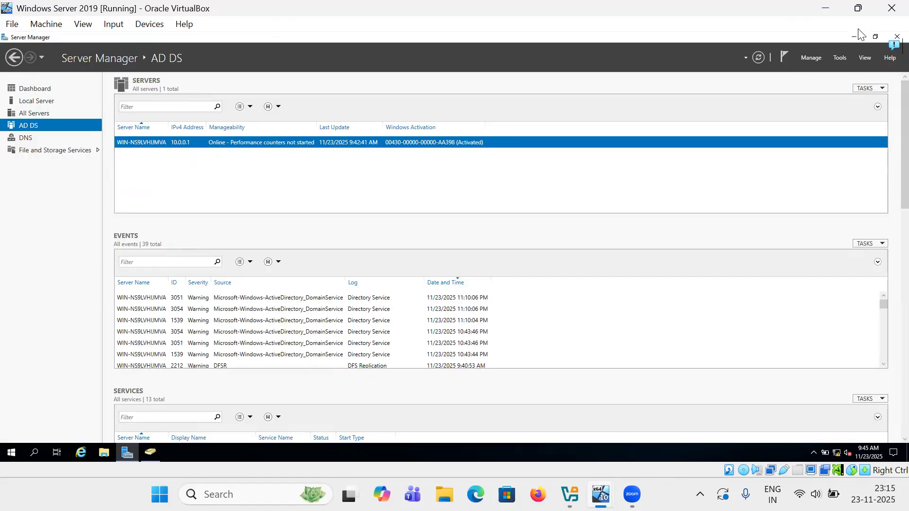
left_click(853, 36)
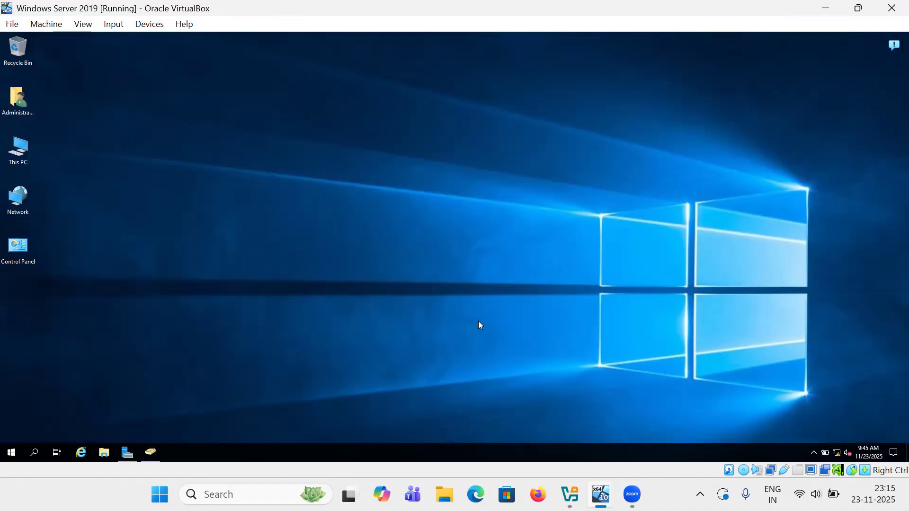
mouse_move(601, 495)
left_click(510, 430)
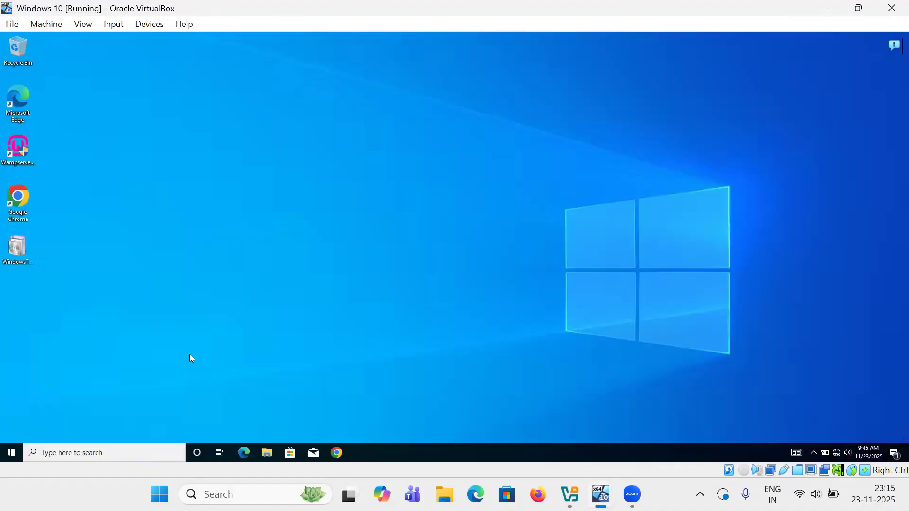
- Switch to Firefox on the host and open Microsoft's download page for Remote Server Administration Tools for Windows 10
left_click(18, 249)
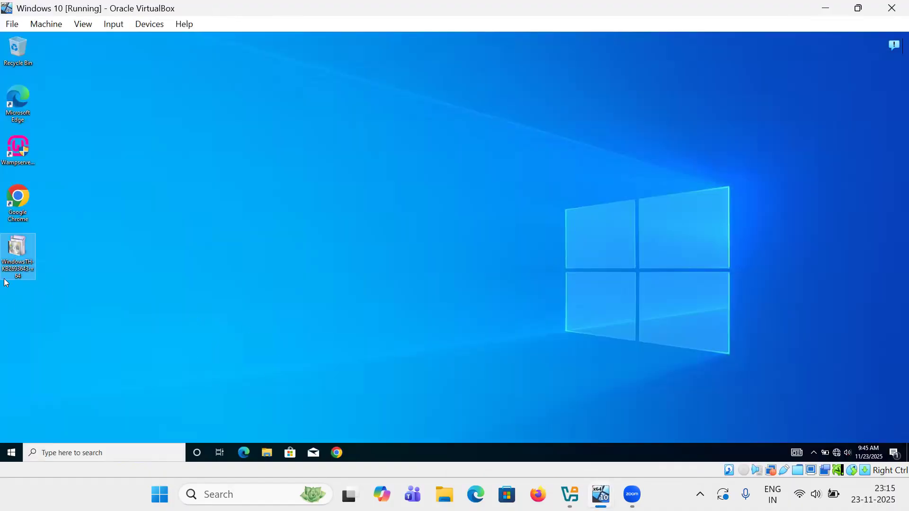
left_click(137, 284)
left_click(537, 494)
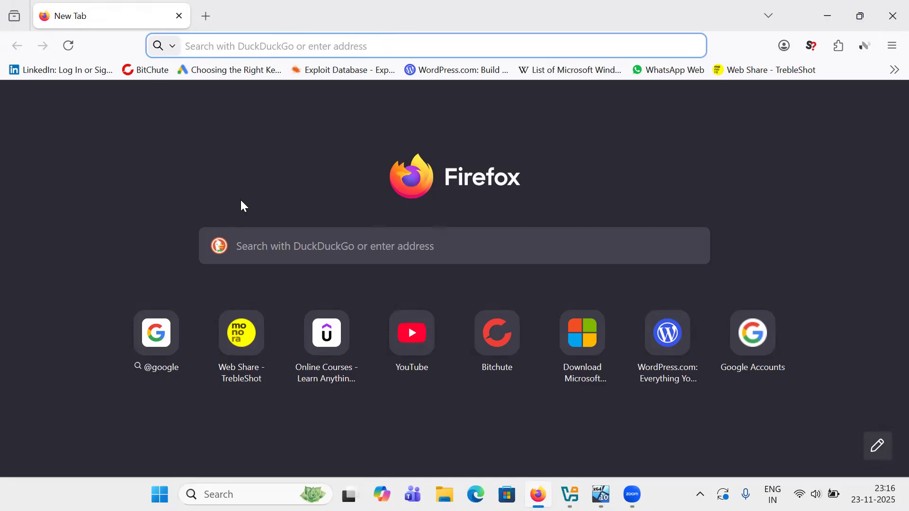
type("windows ")
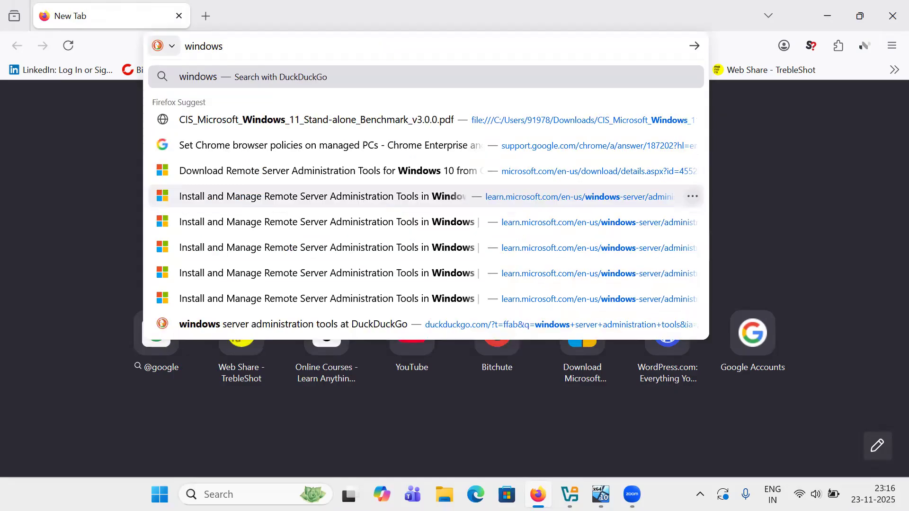
type("10 remo")
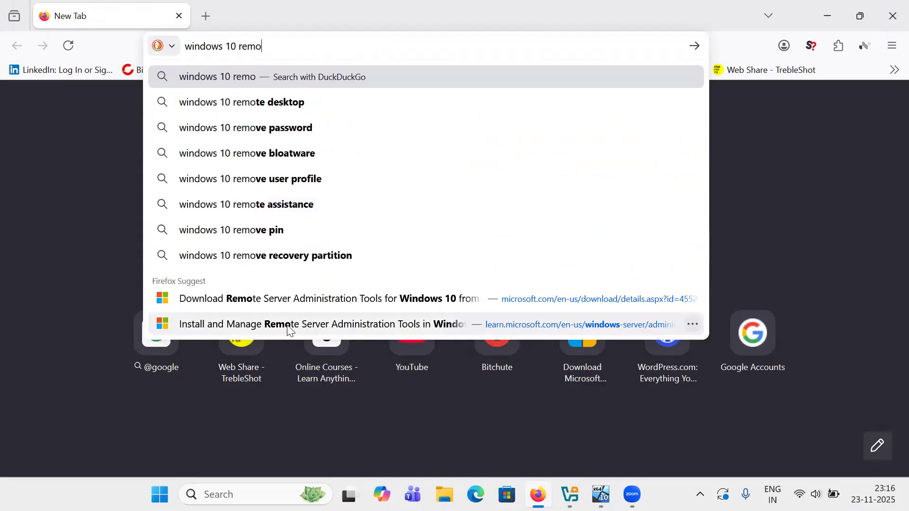
left_click(288, 301)
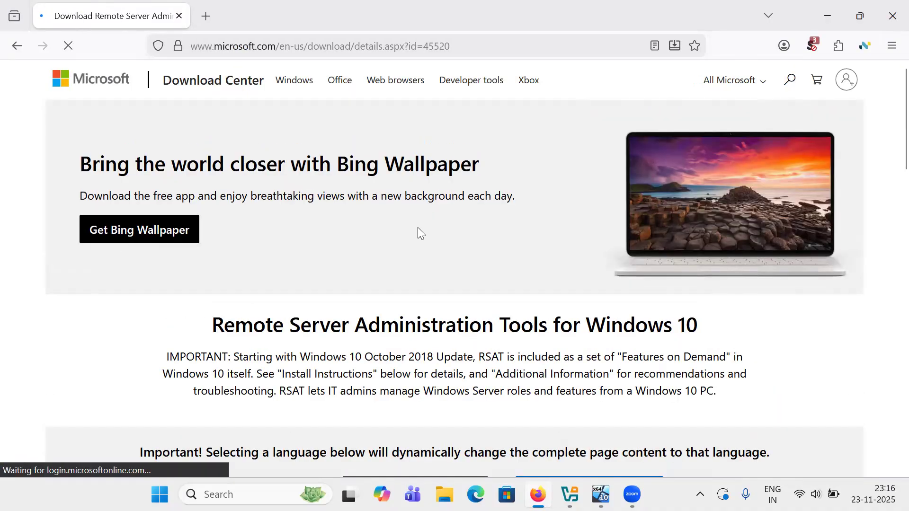
- Examine the download page's package files and Windows 10 version notes, and close the browser
scroll(377, 339, "down", 5)
scroll(378, 341, "down", 1)
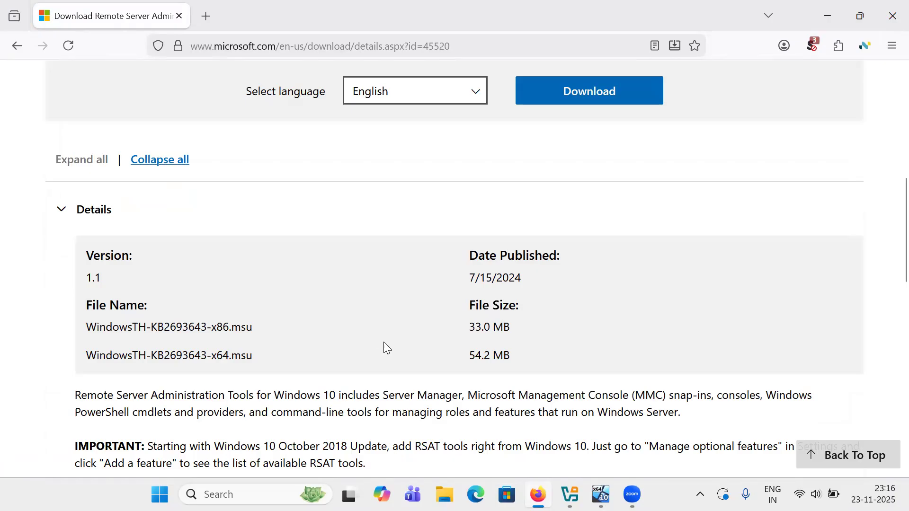
scroll(386, 347, "up", 4)
scroll(331, 336, "down", 4)
scroll(314, 340, "down", 1)
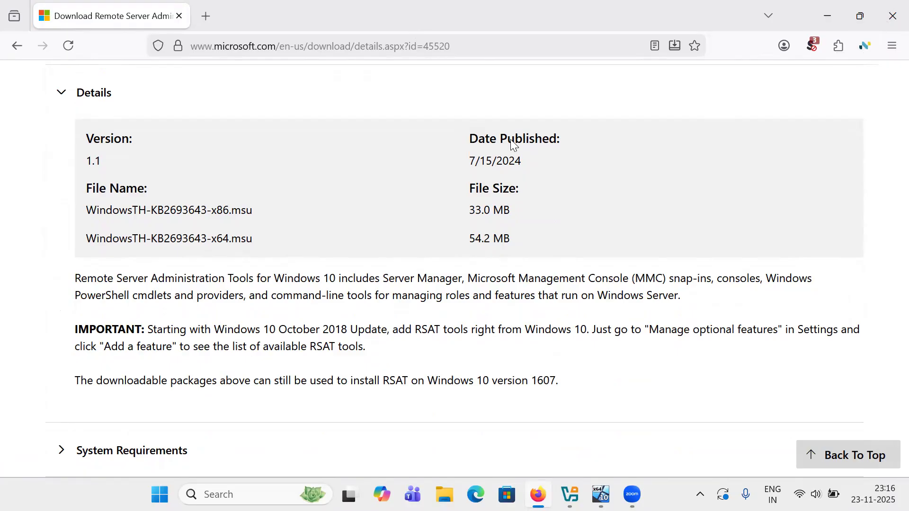
left_click(890, 24)
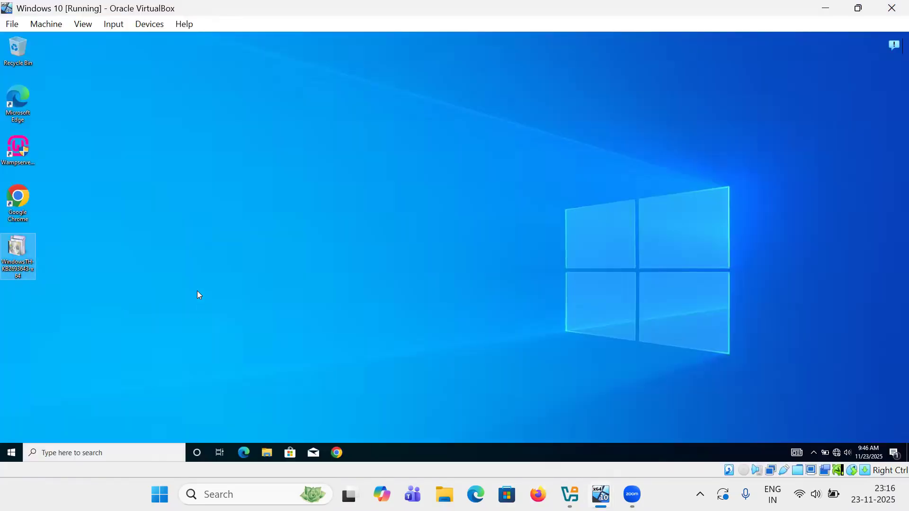
- Launch Active Directory Users and Computers on the Windows 10 client and open the test organizational unit
left_click(109, 449)
type("active")
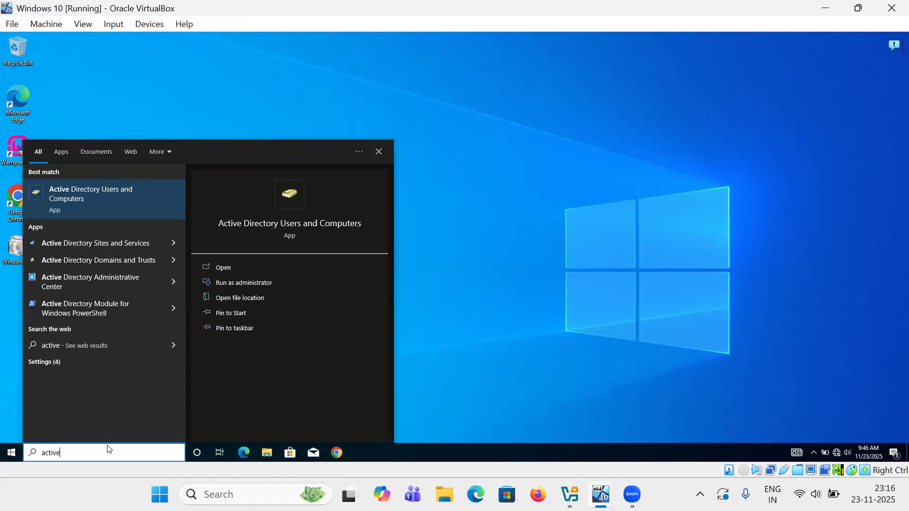
left_click(99, 212)
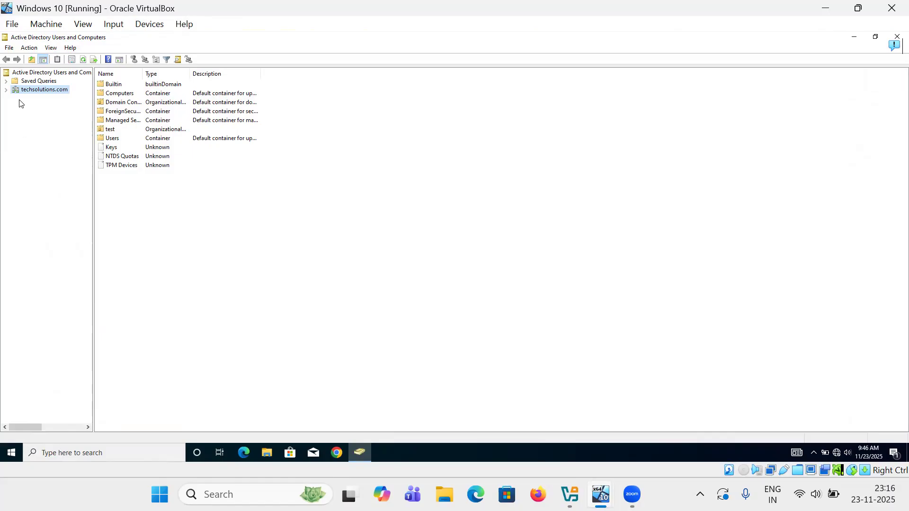
left_click(109, 131)
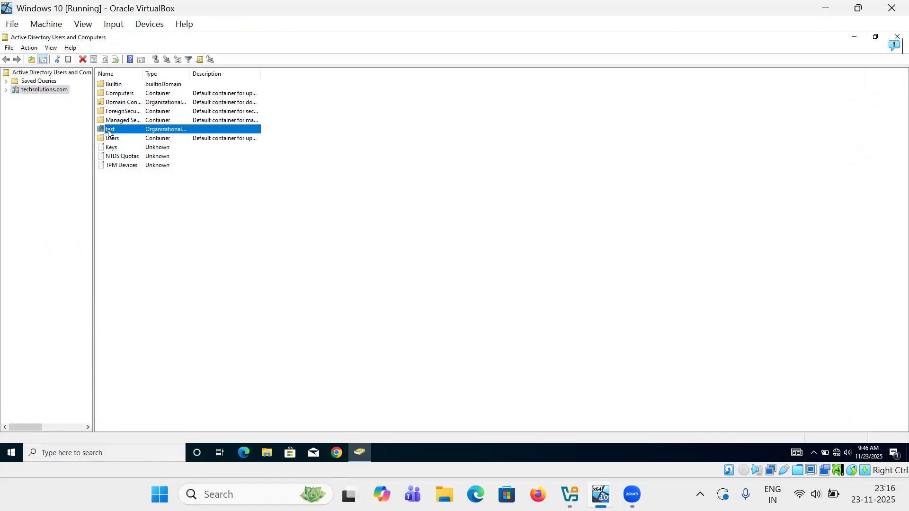
double_click(108, 131)
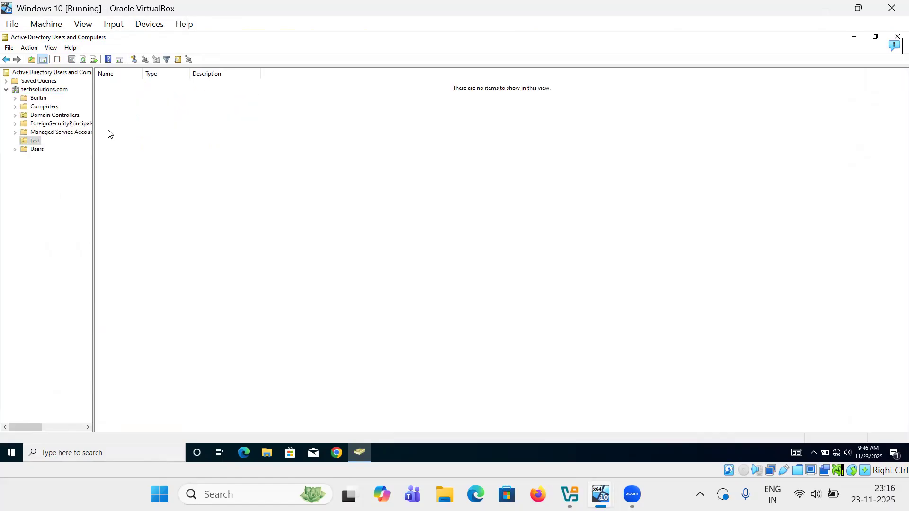
- Check that the test organizational unit offers the new user form, and cancel the form
right_click(144, 174)
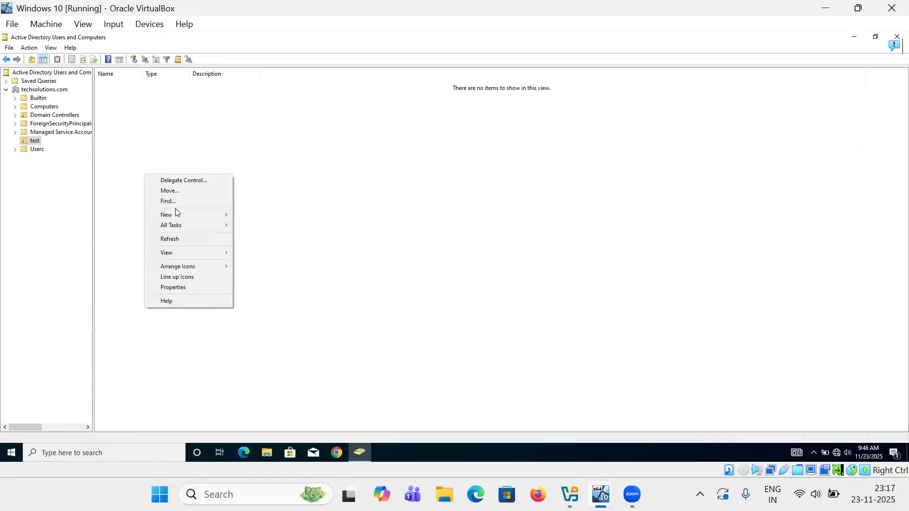
mouse_move(175, 215)
left_click(258, 214)
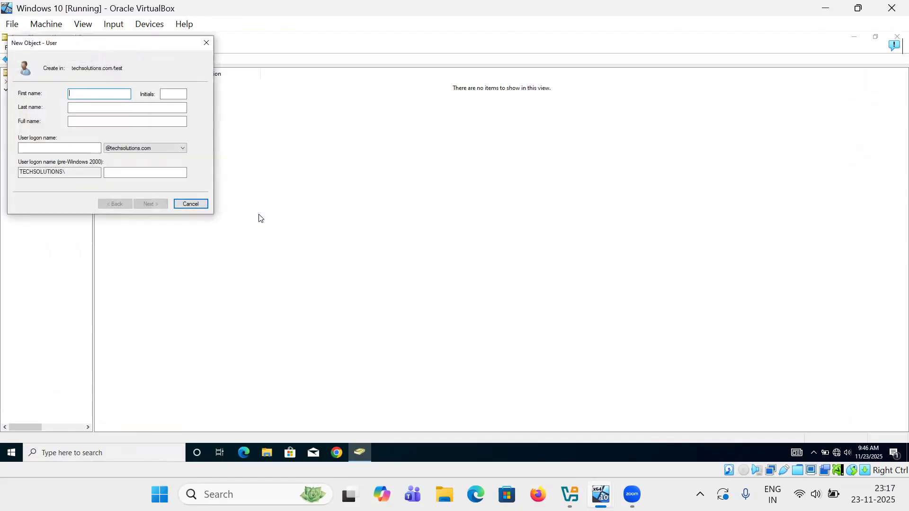
left_click(191, 203)
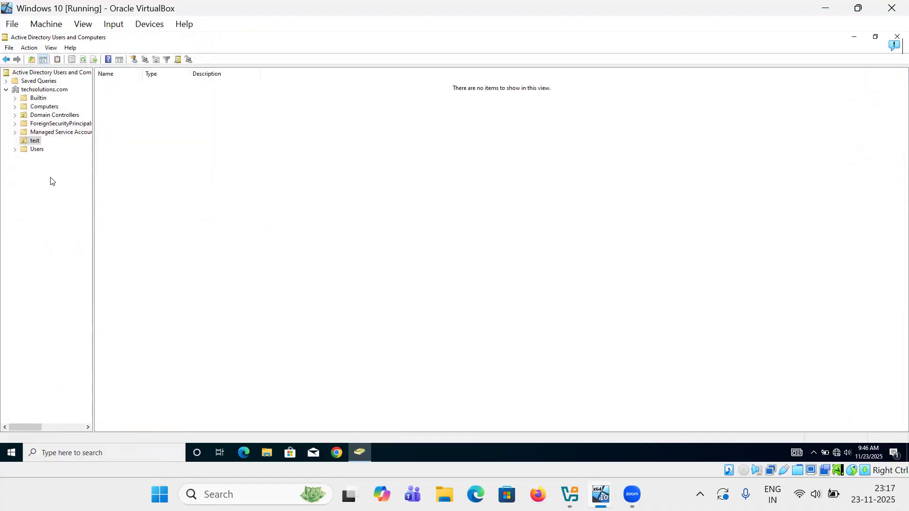
- Check which actions the Users container offers, and close the console from the test organizational unit
left_click(37, 150)
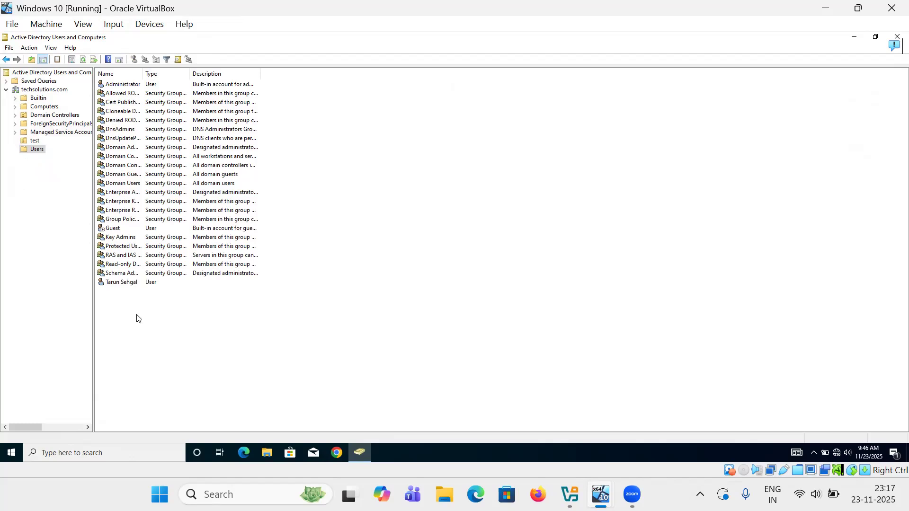
right_click(171, 335)
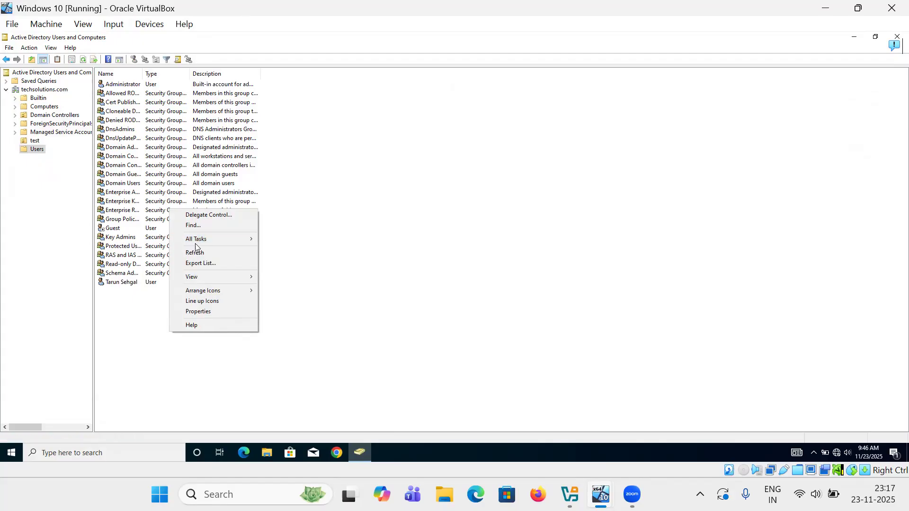
left_click(58, 252)
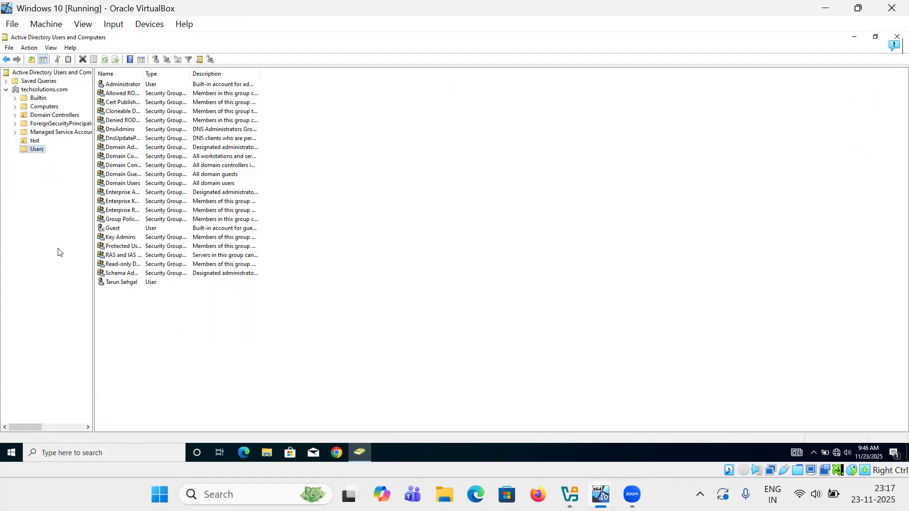
left_click(34, 142)
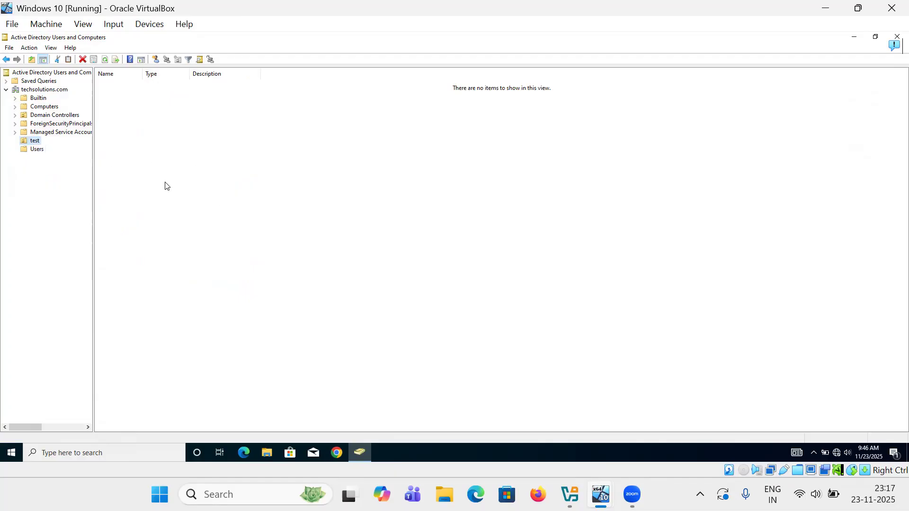
left_click(169, 209)
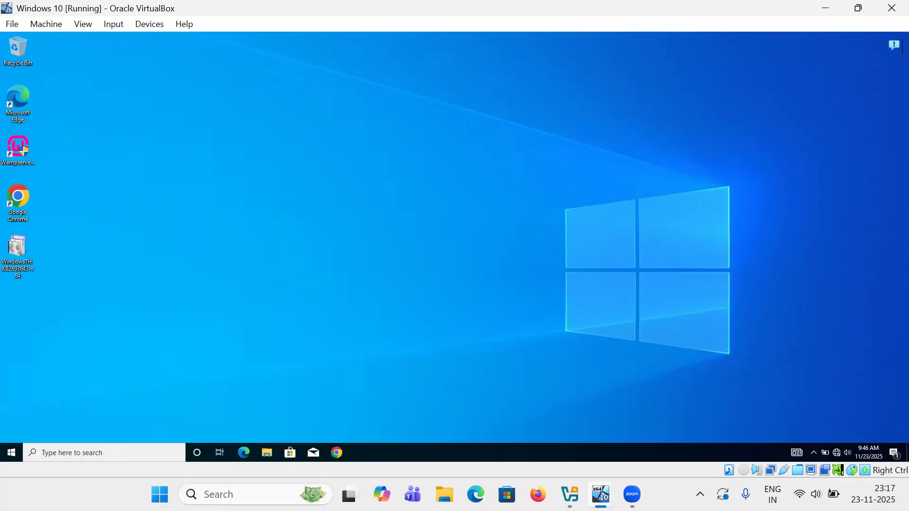
- Switch to the Windows Server 2019 virtual machine and view the test organizational unit's properties in Active Directory Users and Computers
left_click(600, 494)
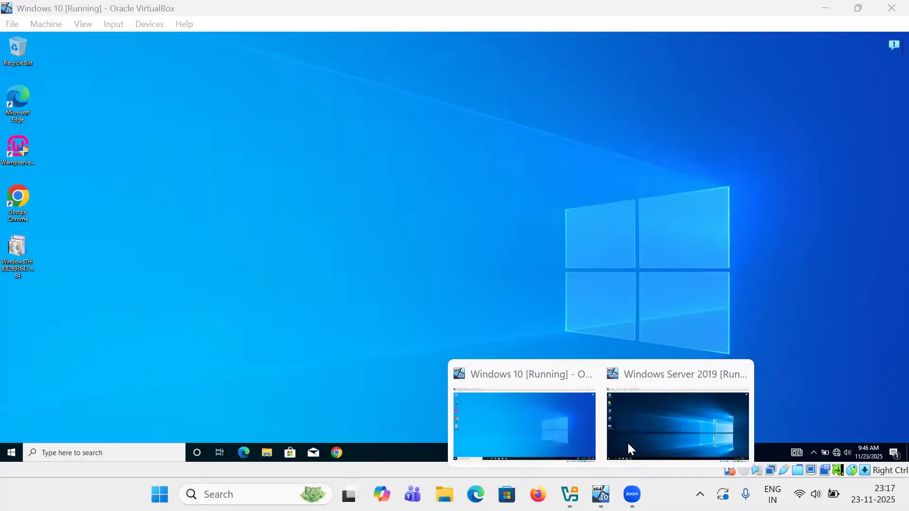
left_click(639, 420)
left_click(151, 452)
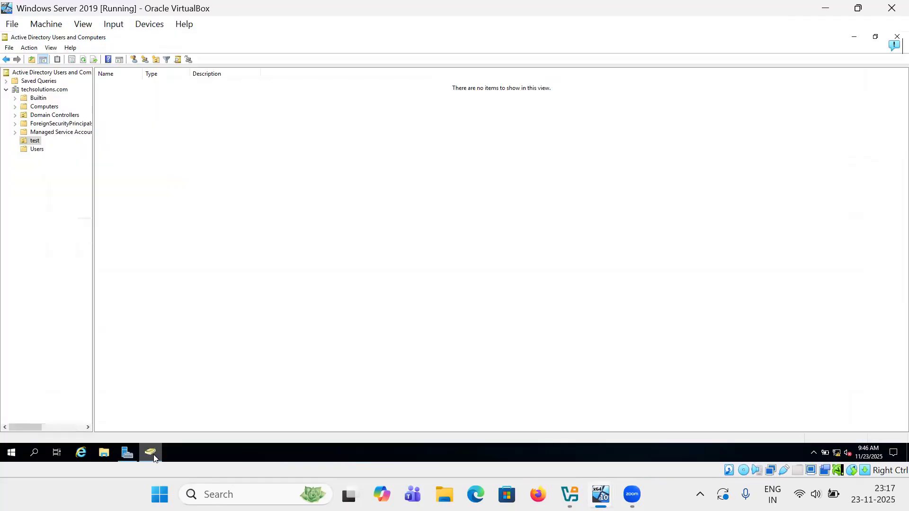
right_click(37, 141)
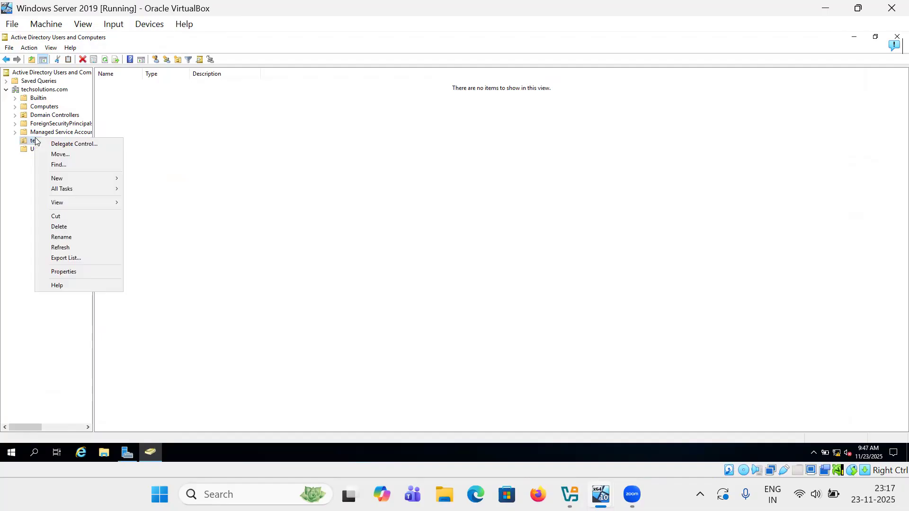
left_click(54, 274)
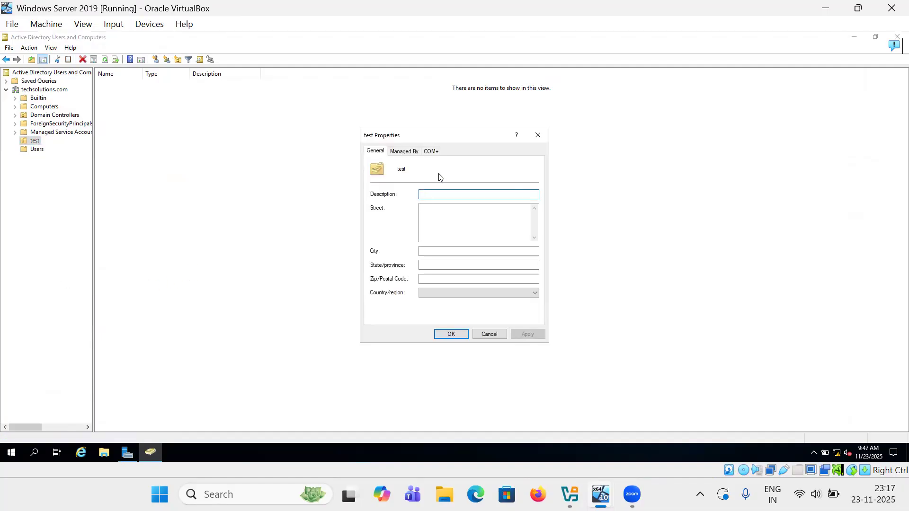
left_click(537, 136)
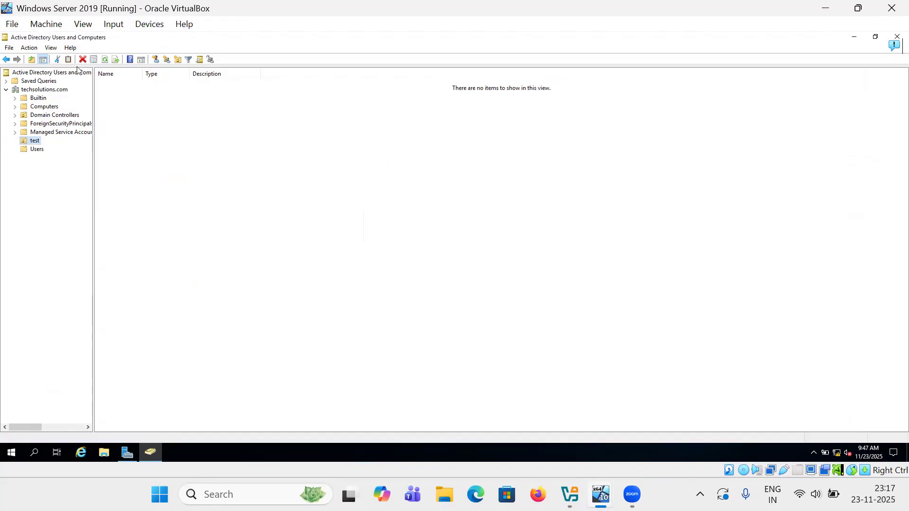
- Enable Advanced Features in the console and open the properties of the test organizational unit
left_click(51, 47)
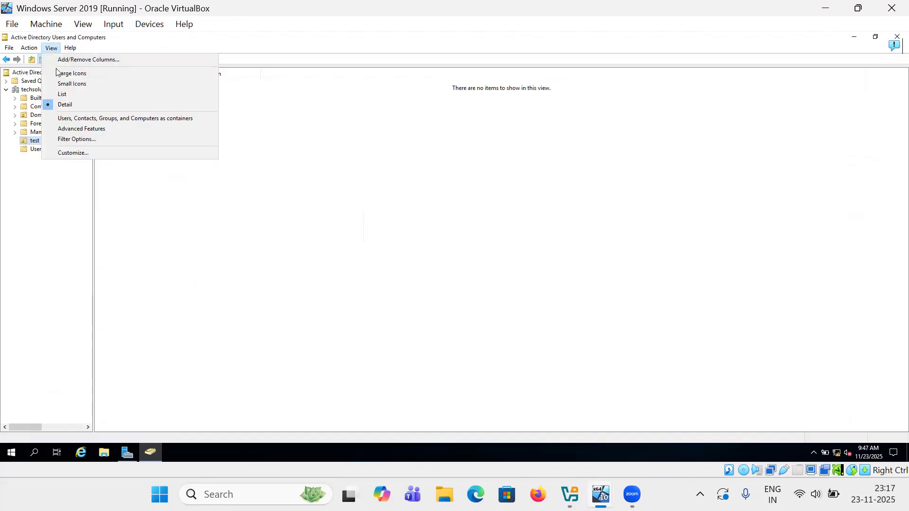
left_click(71, 134)
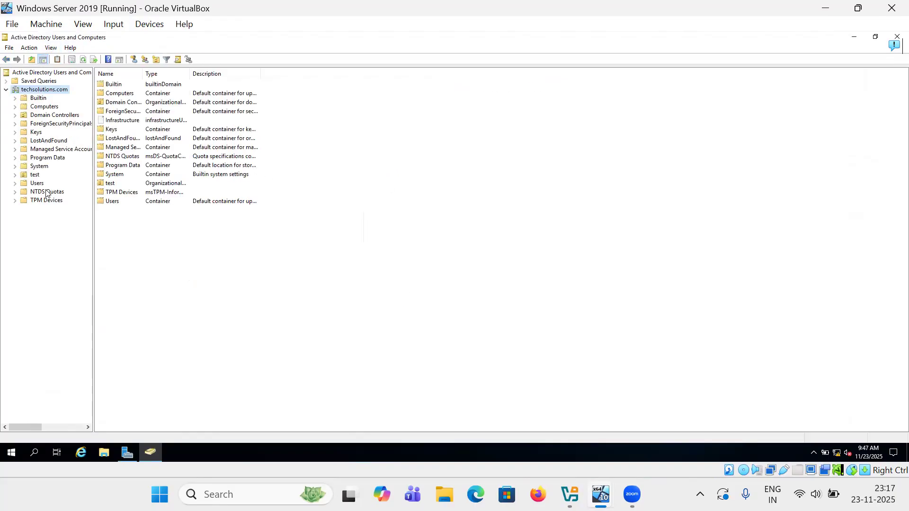
left_click(35, 175)
right_click(37, 177)
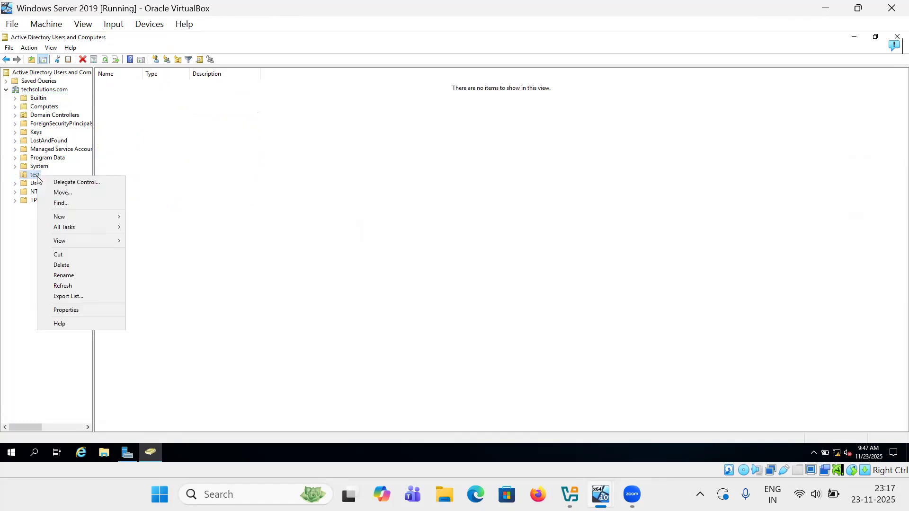
left_click(72, 310)
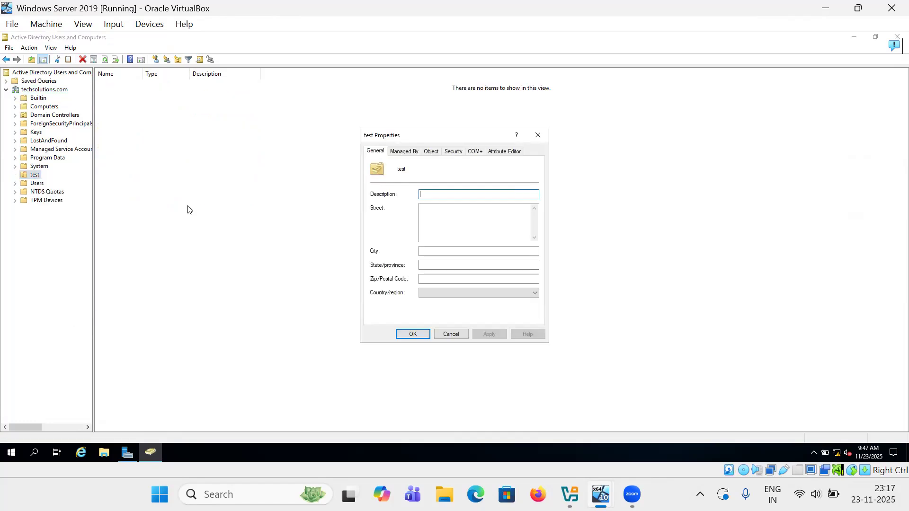
- Remove the delegated user from the test organizational unit's security permissions and save the change
left_click(450, 155)
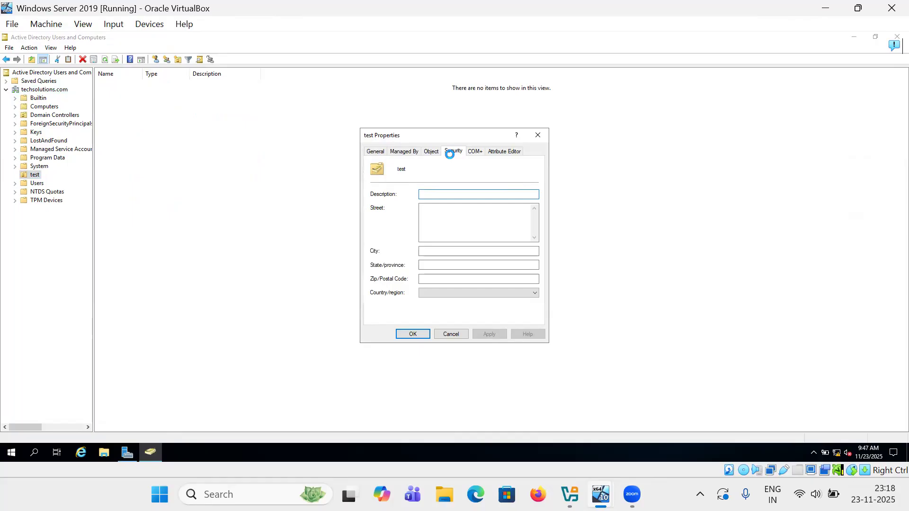
left_click(448, 214)
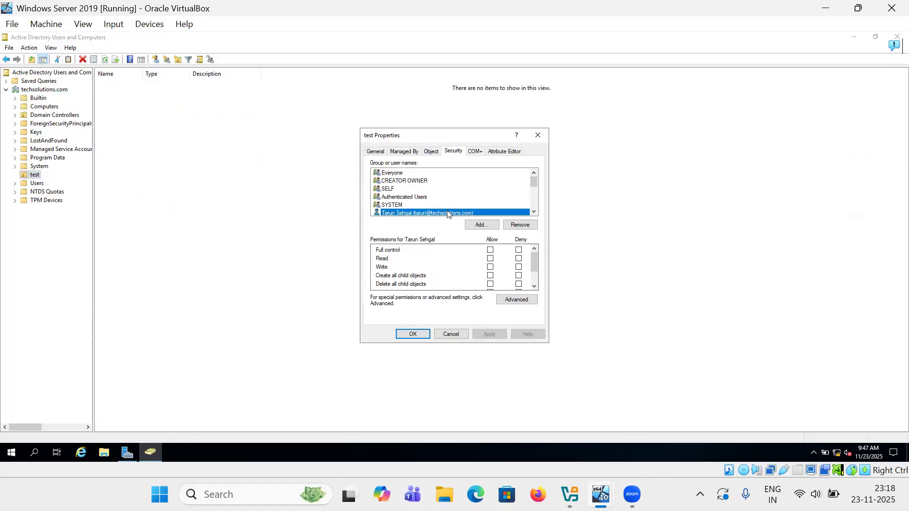
left_click(507, 228)
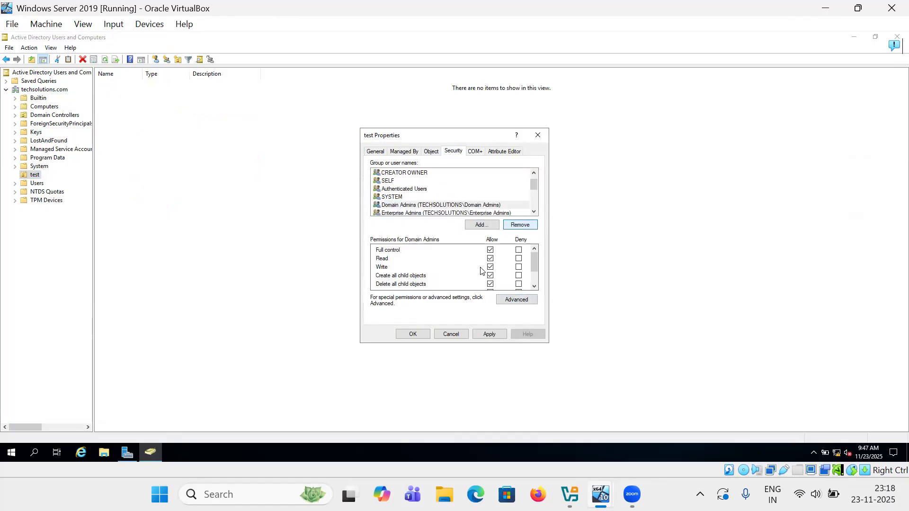
left_click(416, 337)
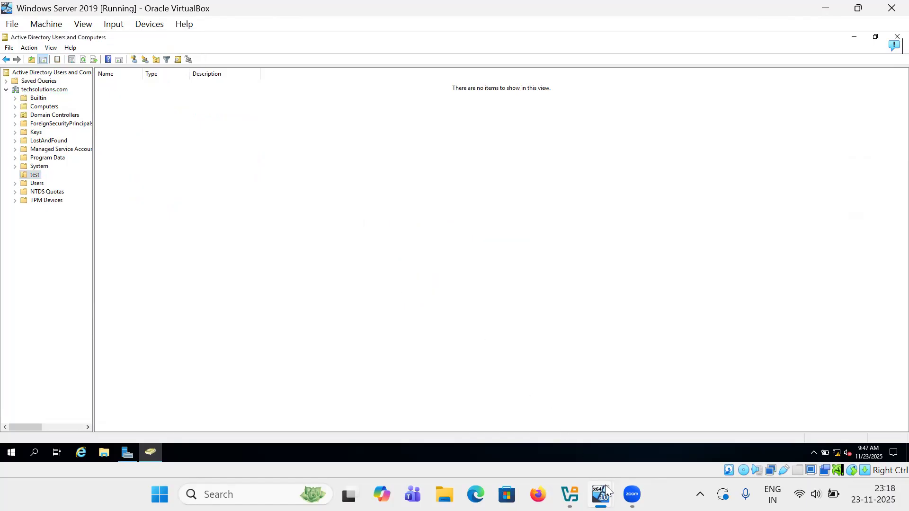
- Switch to the Windows 10 virtual machine and launch Active Directory Users and Computers again
mouse_move(600, 494)
left_click(477, 428)
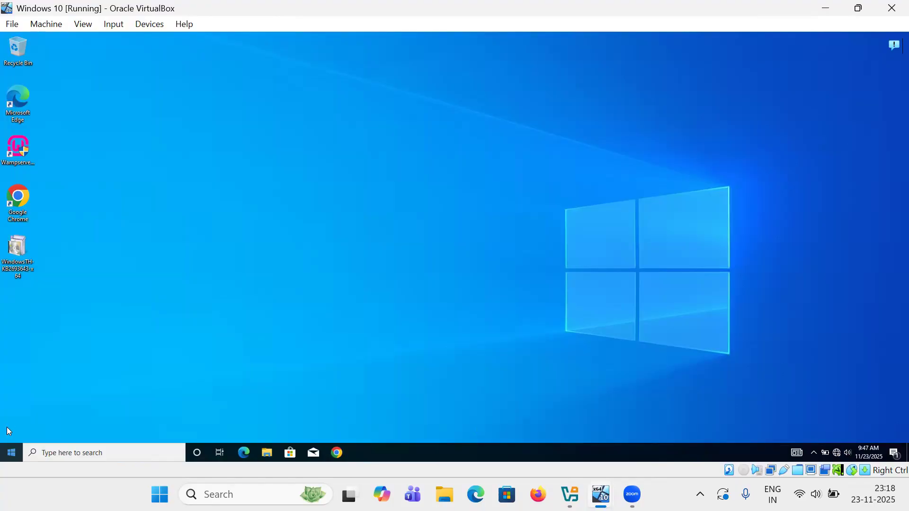
left_click(61, 454)
type("act")
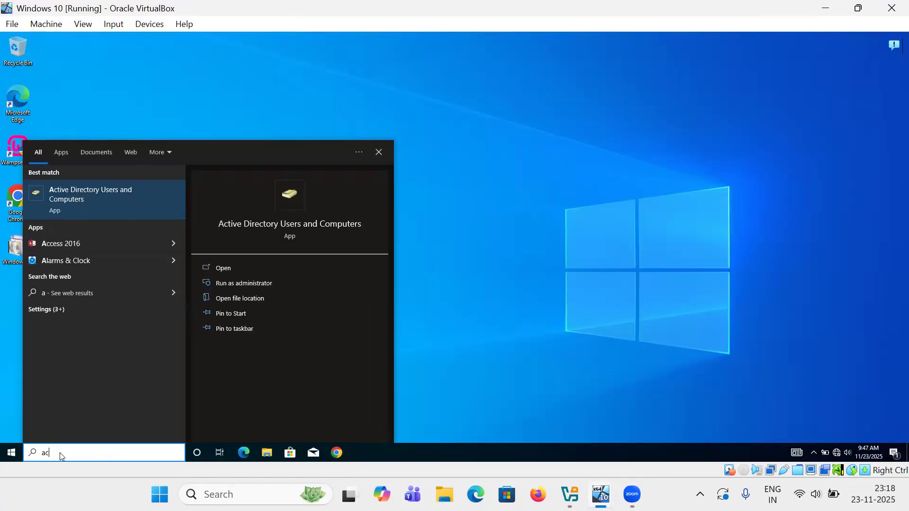
left_click(70, 201)
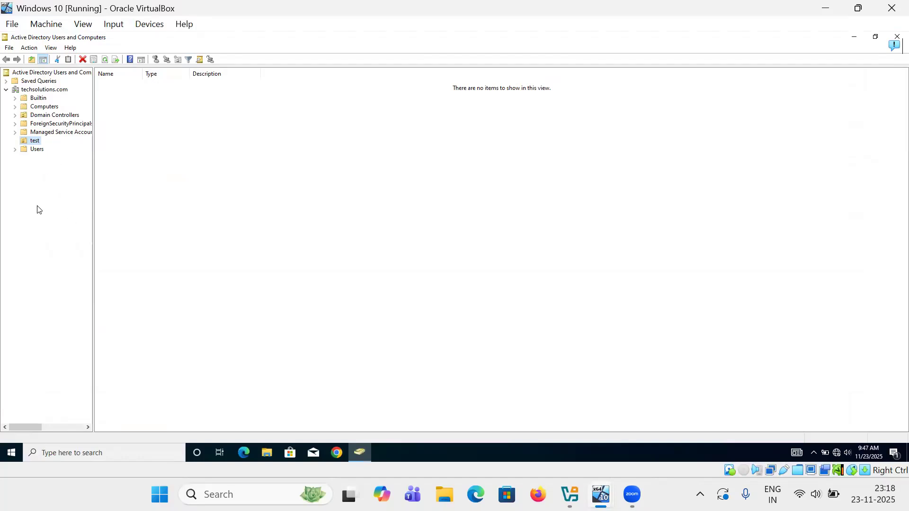
- Check whether the test organizational unit still offers creating new objects
left_click(35, 150)
left_click(35, 142)
right_click(185, 183)
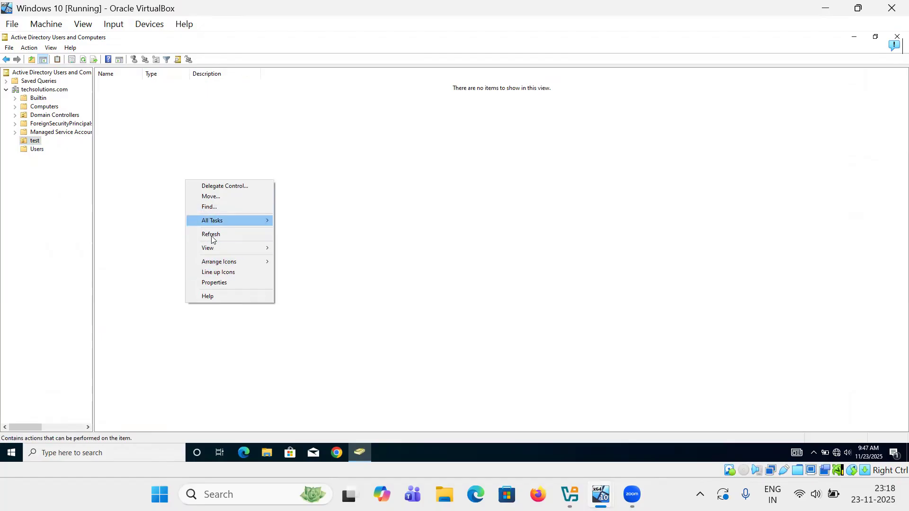
left_click(124, 238)
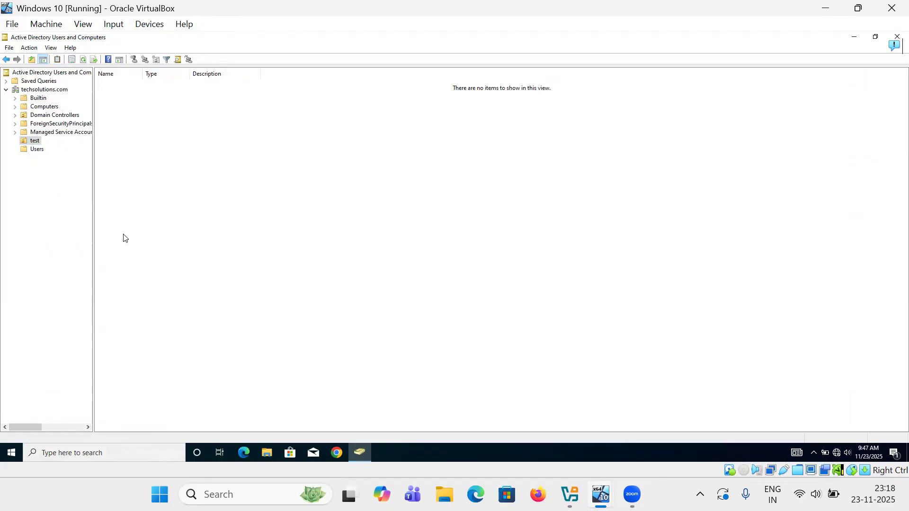